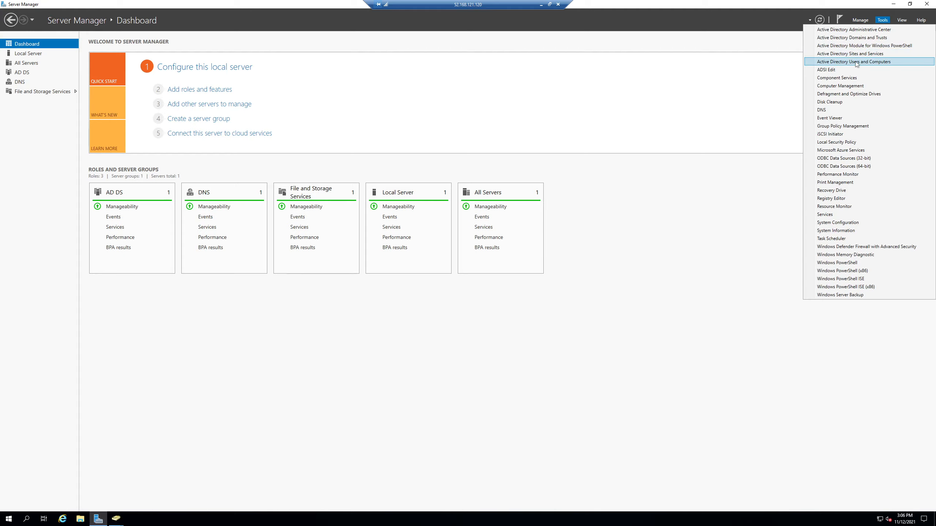
- Open Active Directory Users and Computers in a maximized window and show the New Users organizational unit under tutorial.com
click(854, 62)
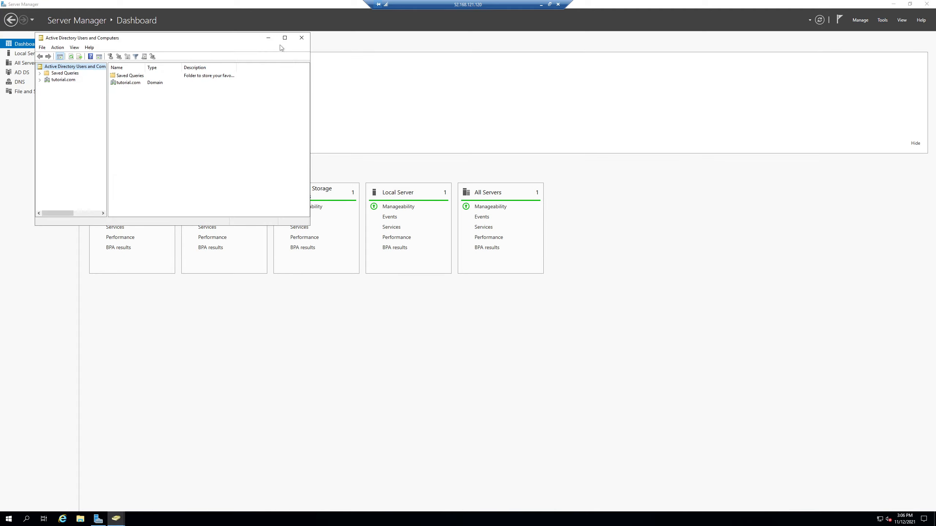
click(281, 39)
click(18, 45)
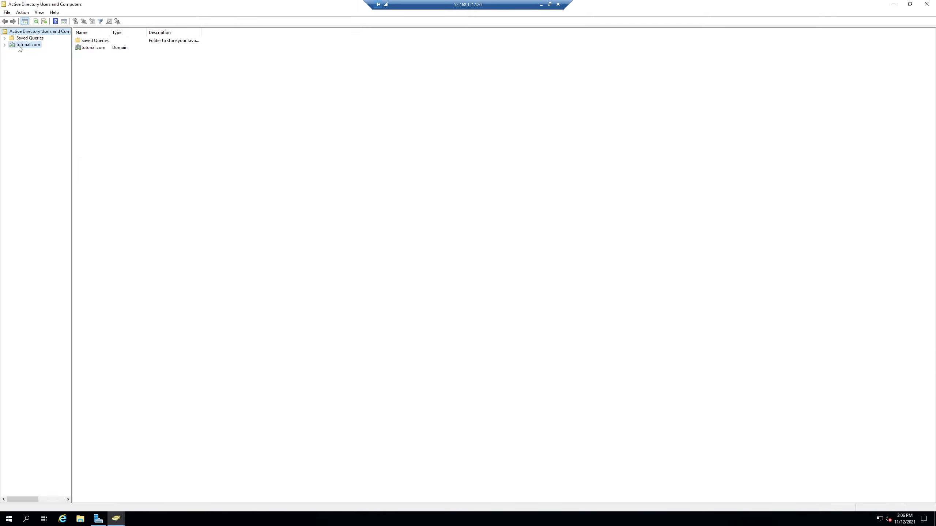
double_click(13, 47)
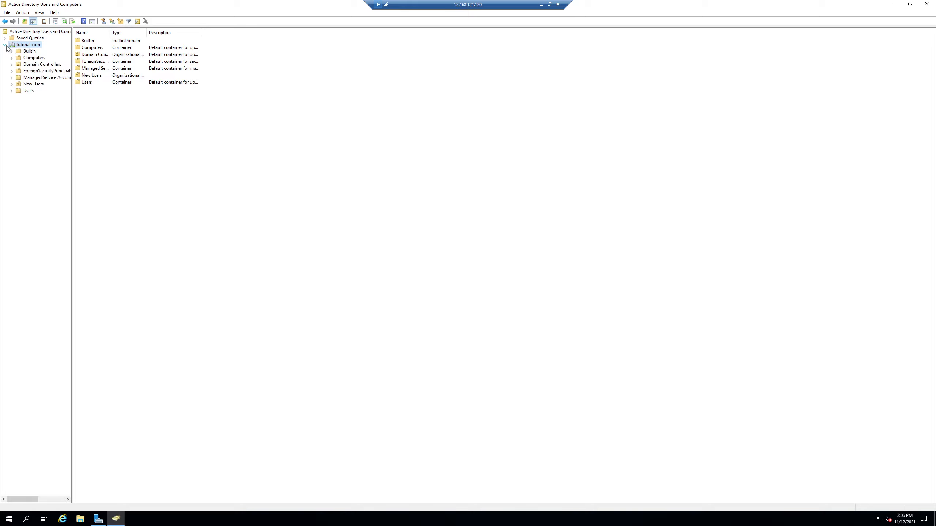
click(31, 85)
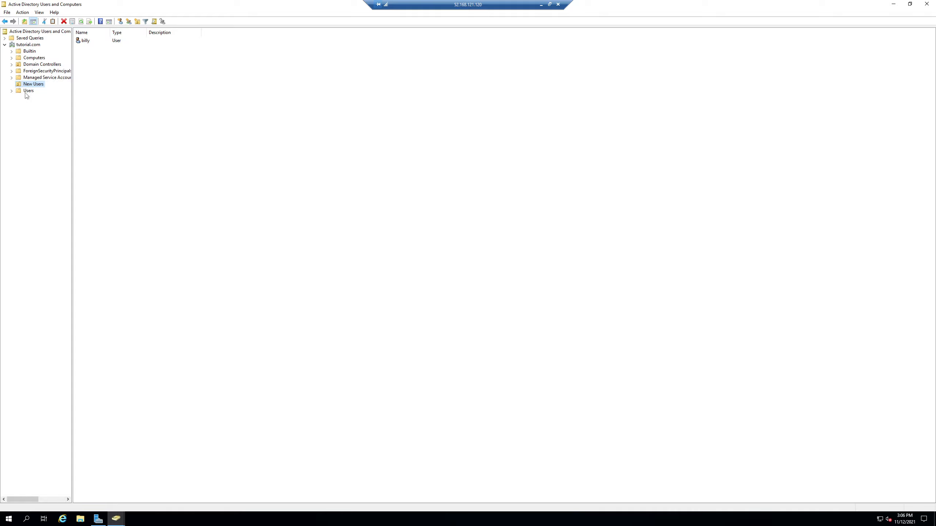
click(26, 92)
click(28, 85)
- Create a global security group named HR in the New Users organizational unit
click(93, 57)
right_click(94, 57)
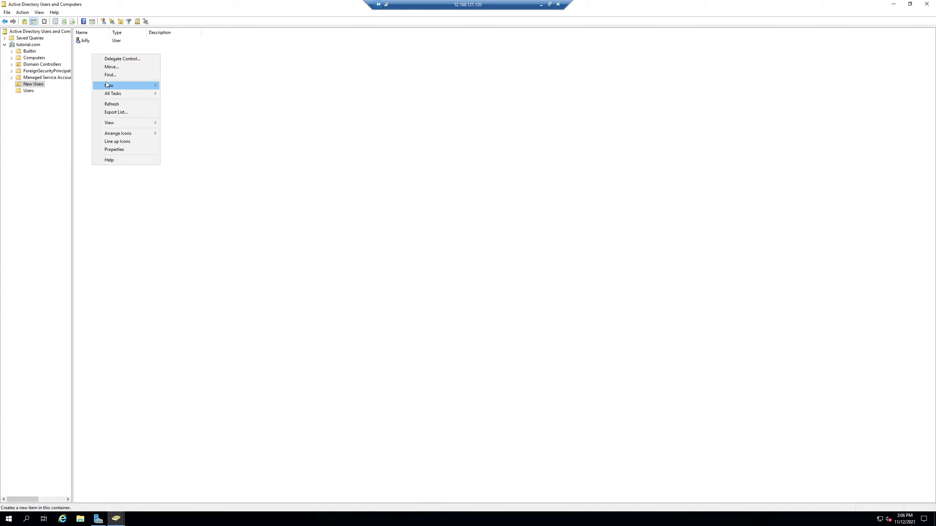
mouse_move(107, 85)
click(195, 103)
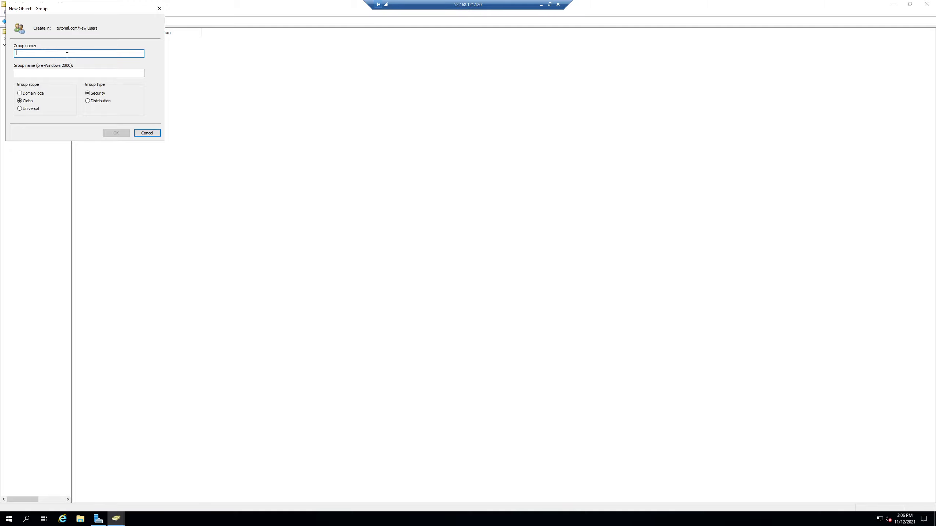
text(HR)
click(118, 133)
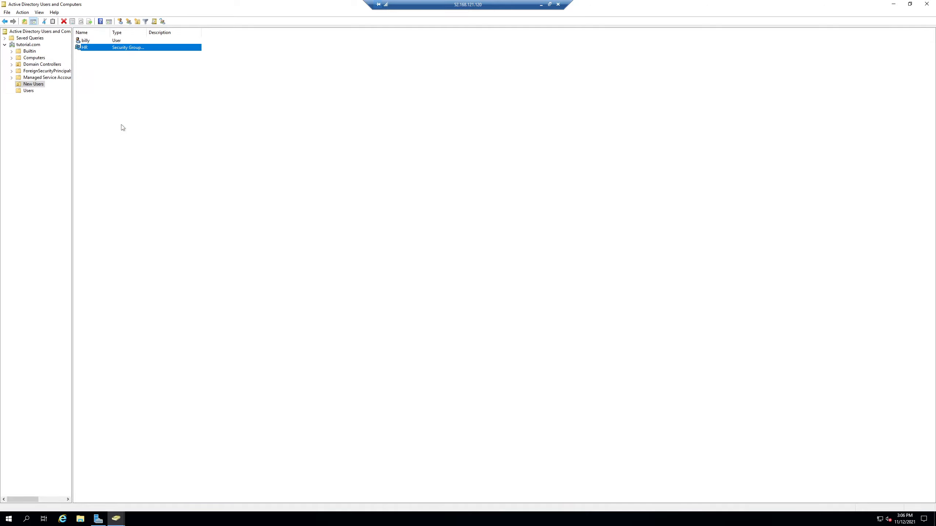
- Try to assign the existing user through the HR group's Add to a group command
right_click(118, 50)
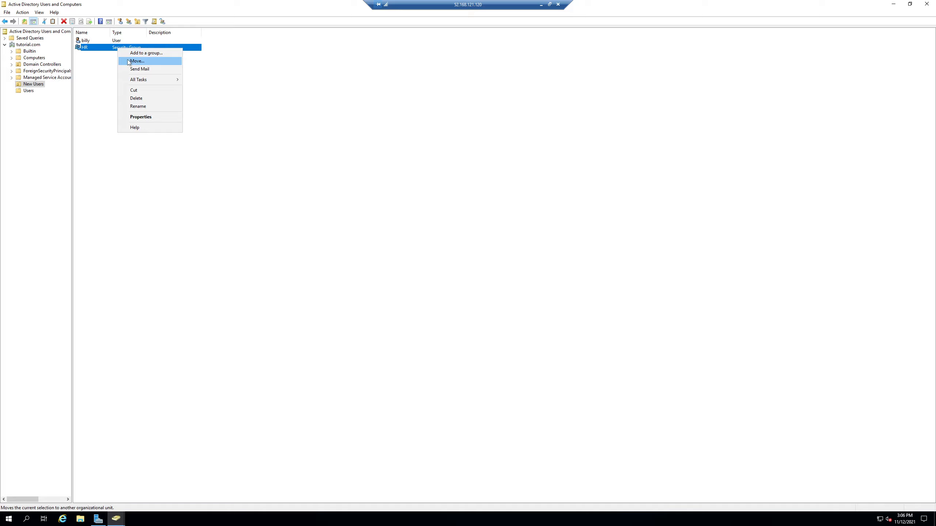
click(145, 53)
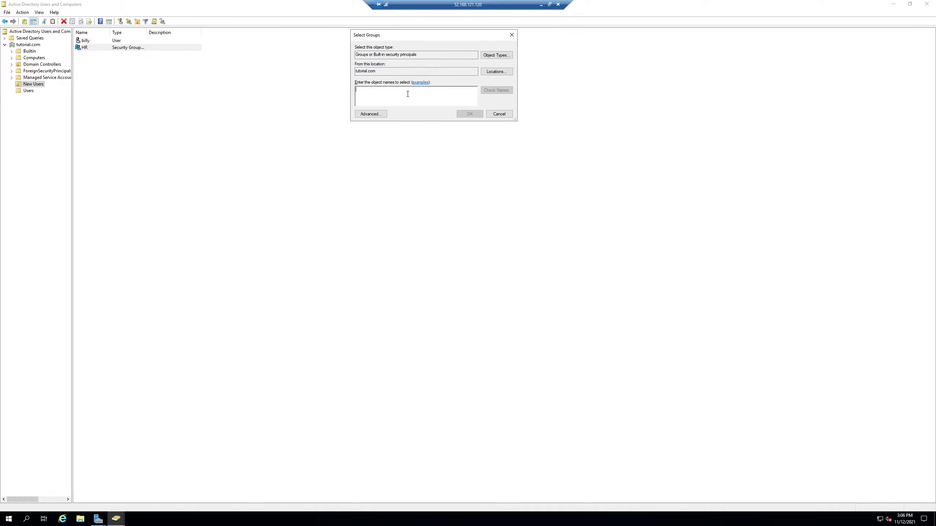
text(billy)
click(458, 114)
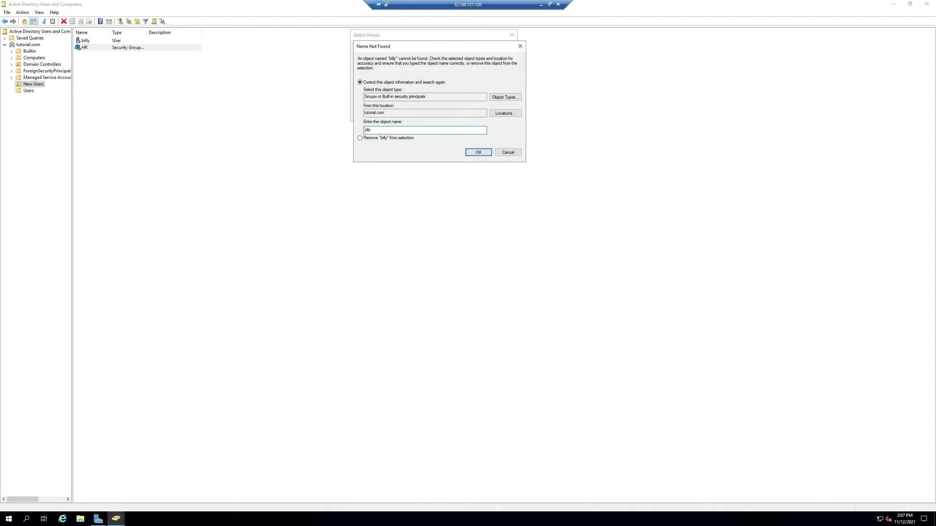
key(Escape)
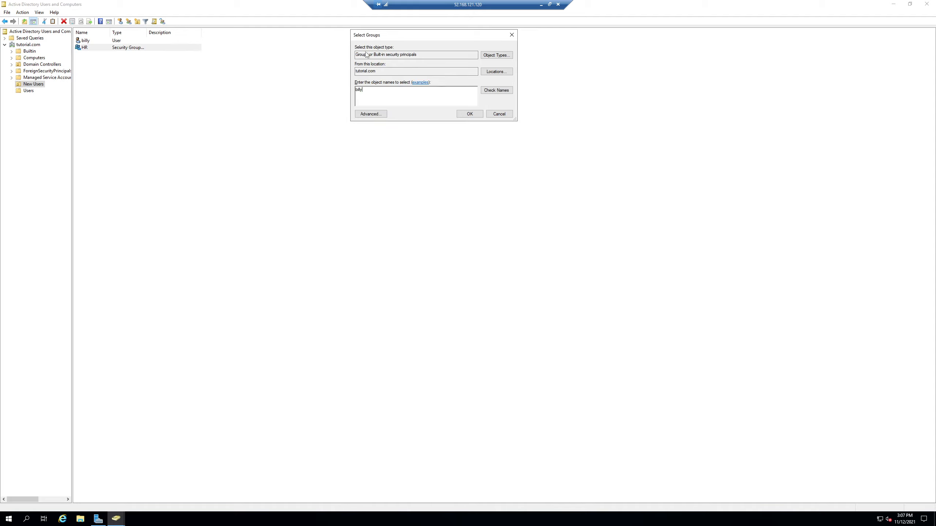
click(502, 115)
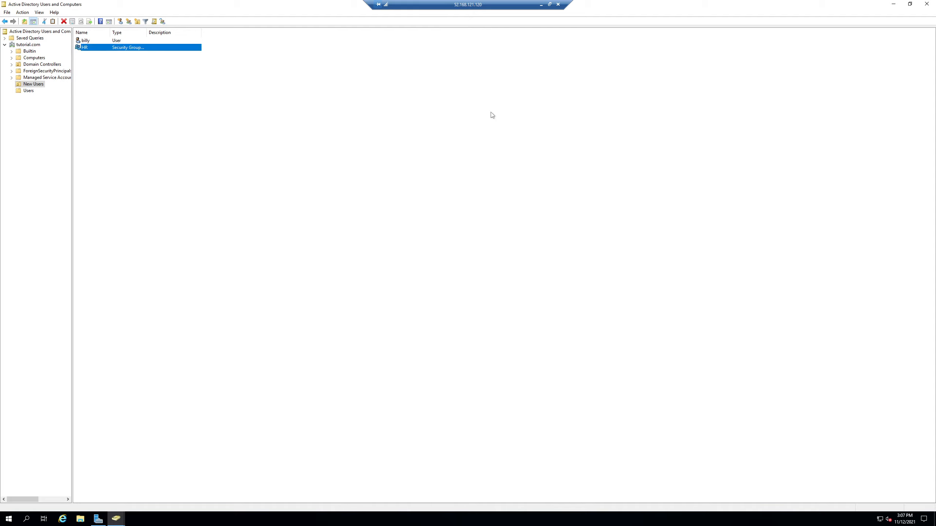
- Add the existing New Users account to the HR group's members and apply the change
double_click(89, 48)
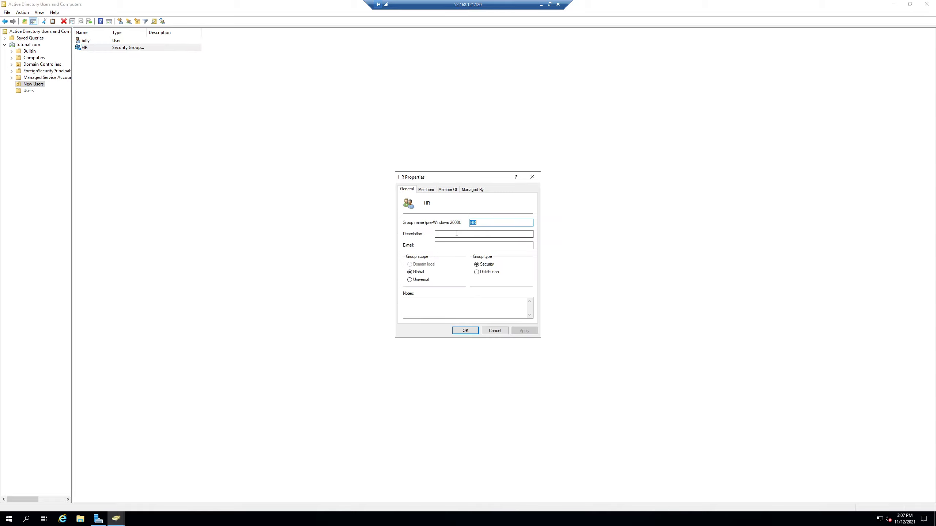
click(426, 190)
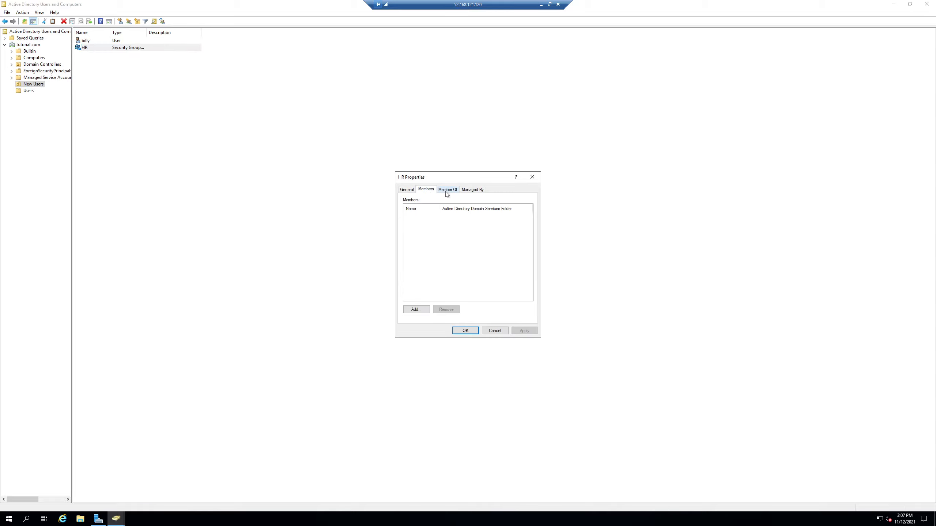
click(417, 310)
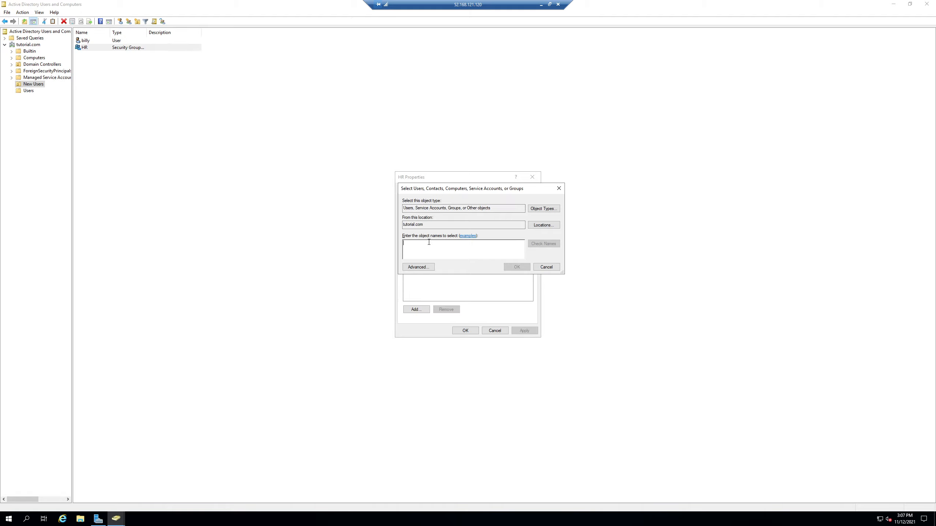
text(billy)
click(549, 242)
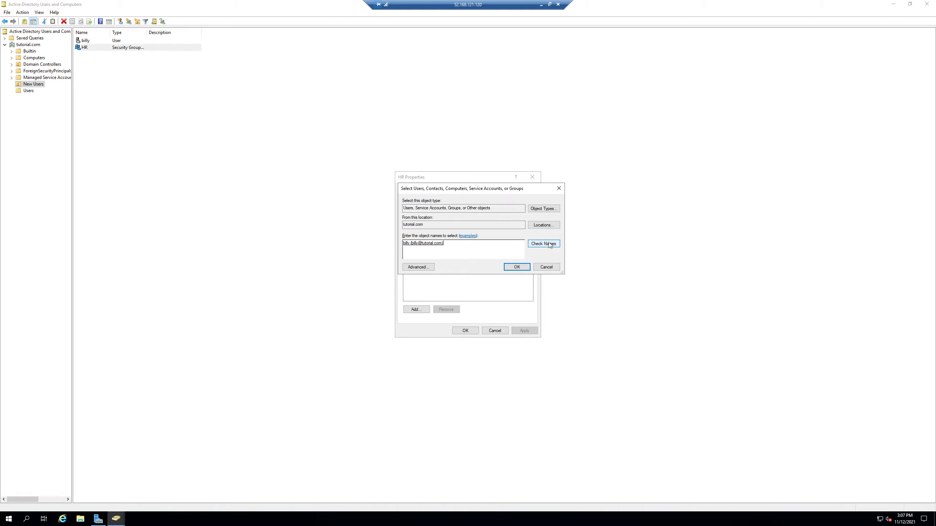
click(516, 267)
click(519, 331)
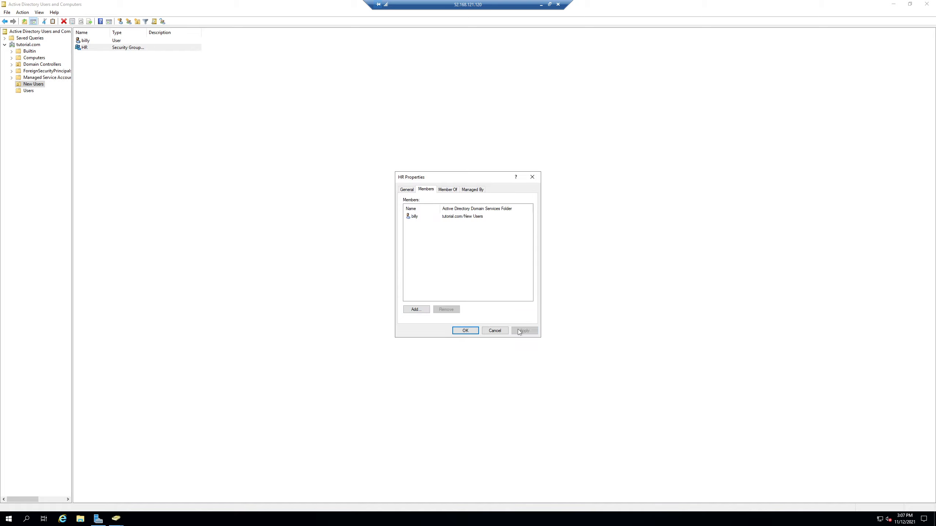
click(465, 330)
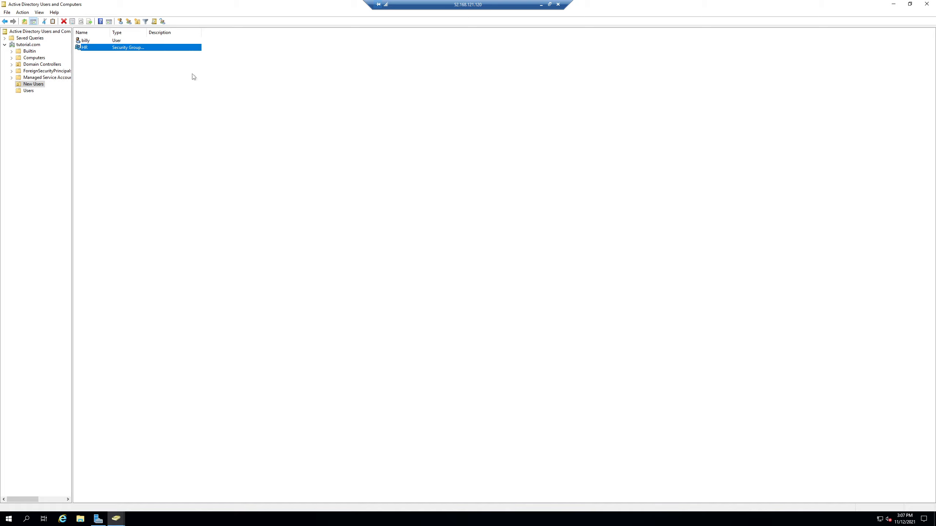
- Remove the HR group from the group memberships in the user account's properties
double_click(93, 41)
click(423, 189)
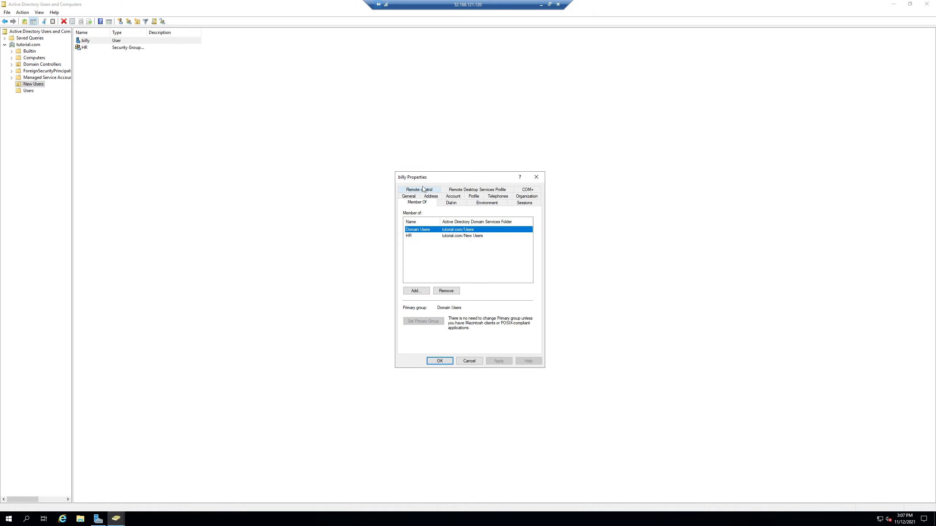
click(419, 236)
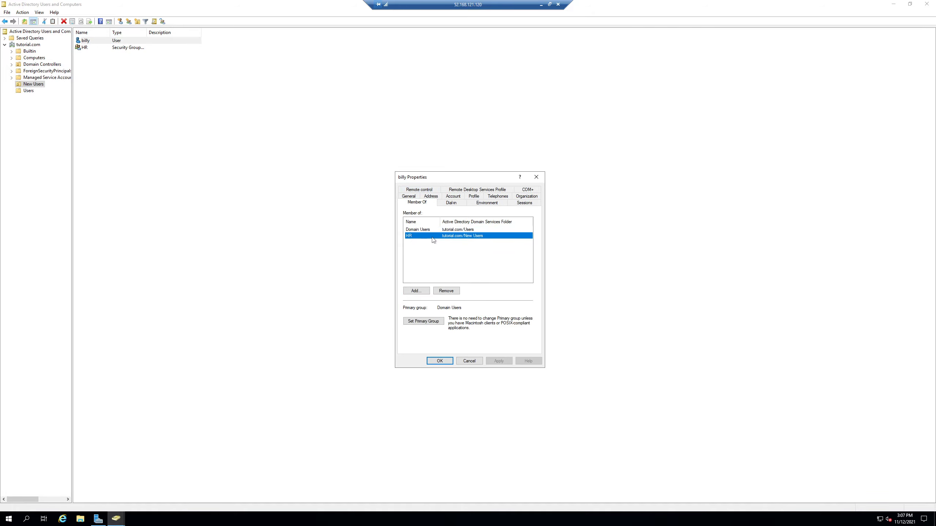
click(443, 292)
click(483, 288)
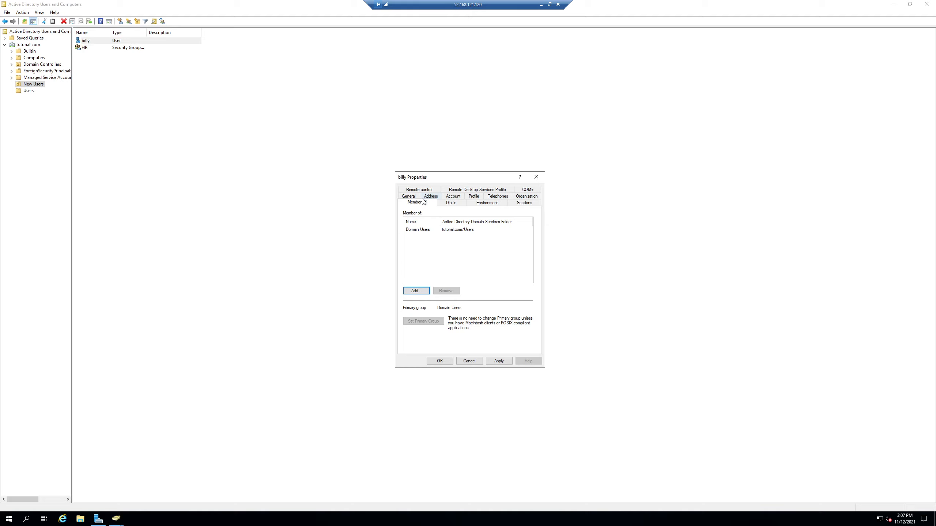
- Add the HR group to the user account's memberships and save its properties
click(415, 291)
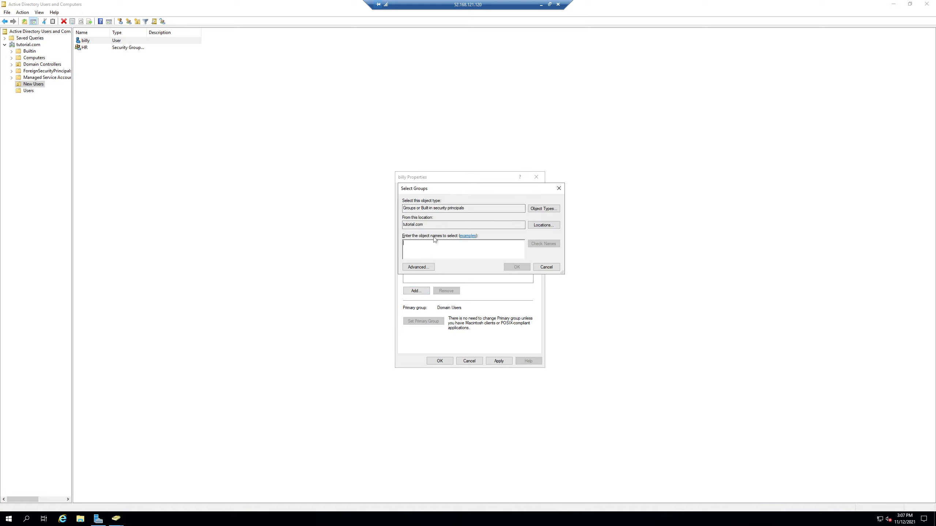
text(HR)
click(557, 245)
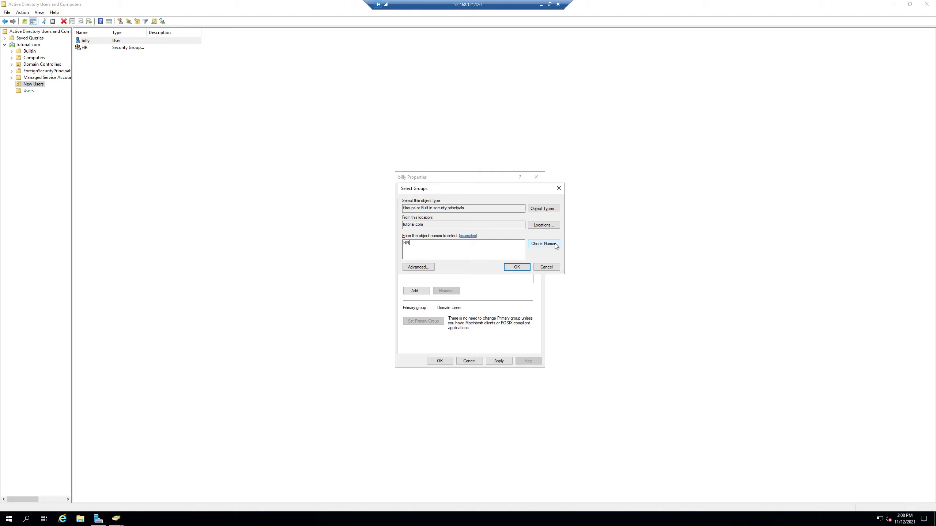
click(515, 268)
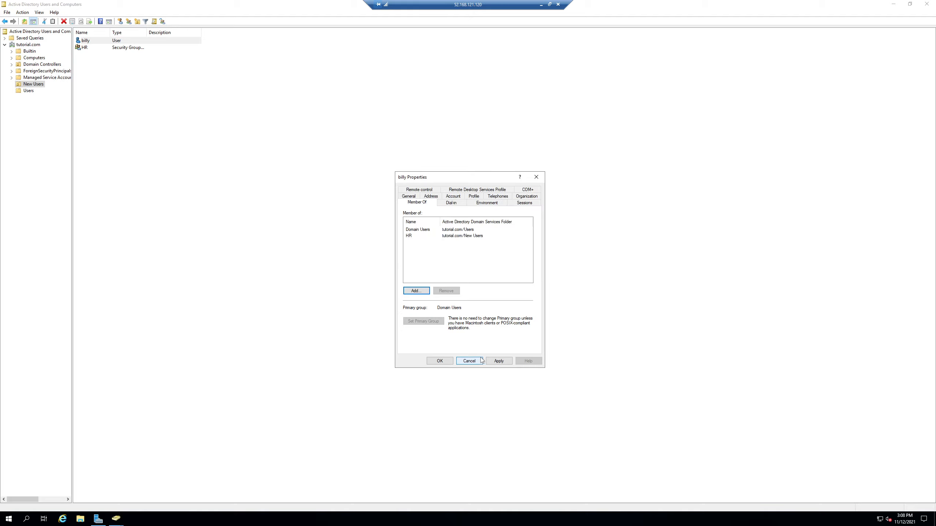
click(439, 361)
- Check the HR group's member list in its properties
double_click(104, 50)
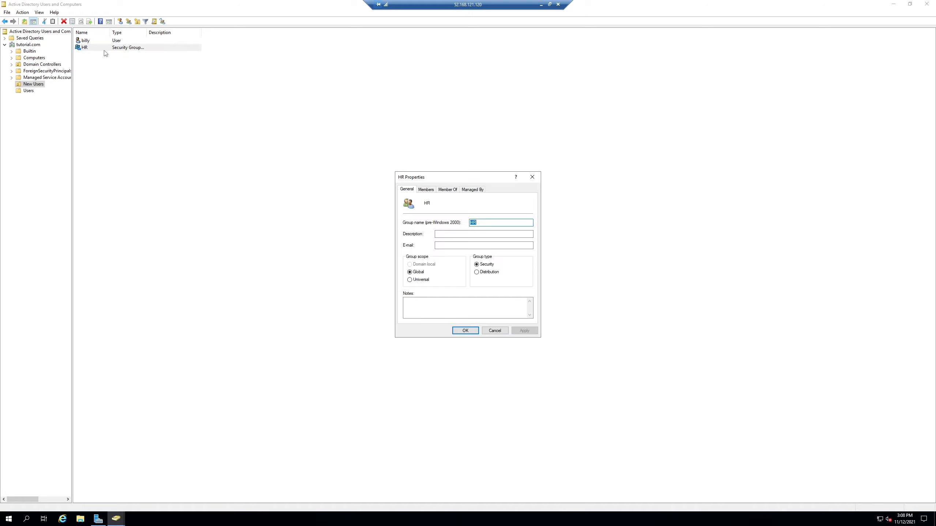
click(425, 190)
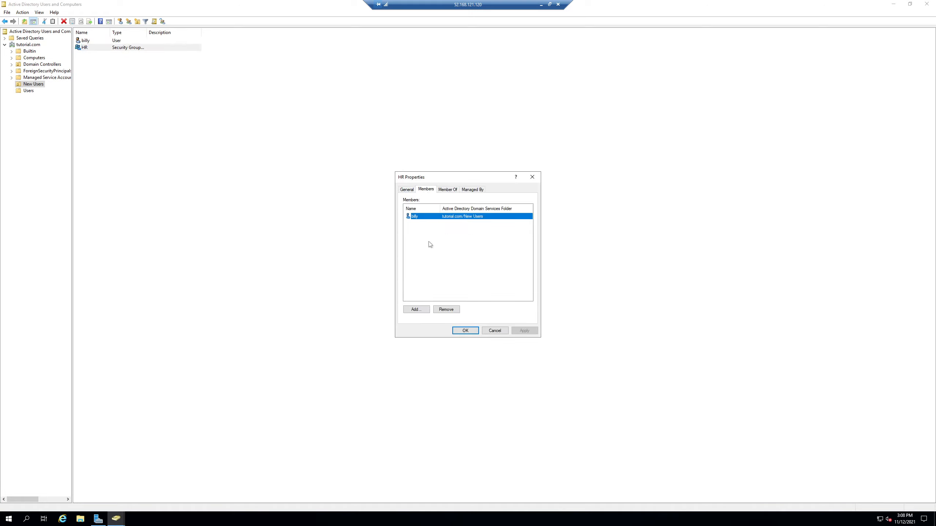
click(453, 223)
click(472, 332)
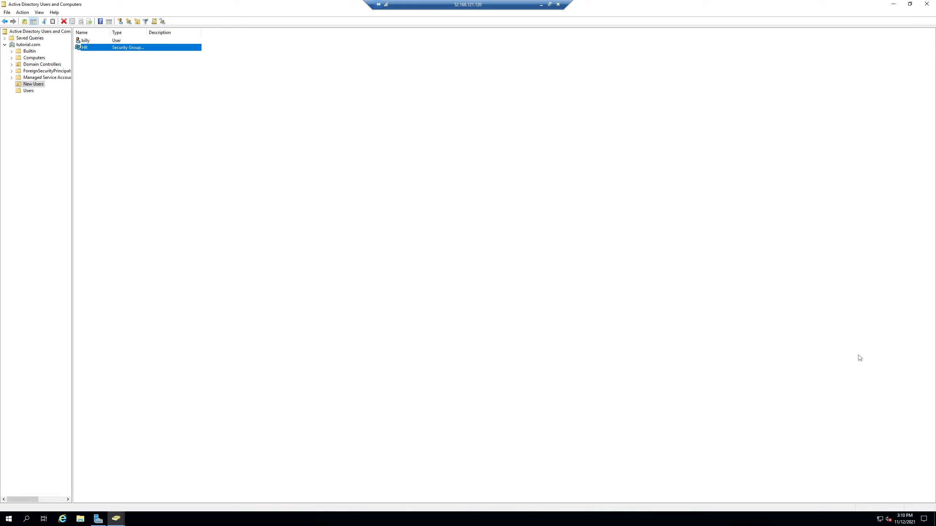
- Switch to the Azure portal and save the RDP connection file for demoVM2 in Downloads
click(542, 5)
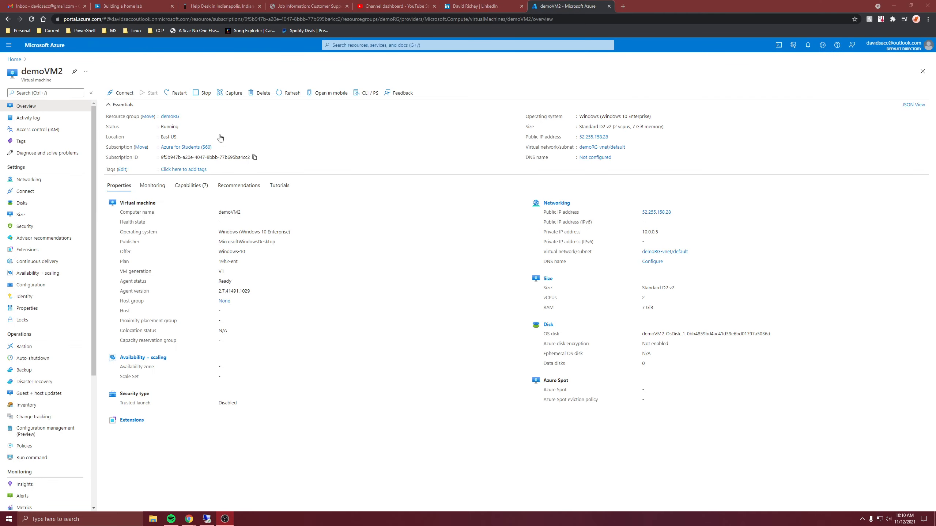
click(120, 92)
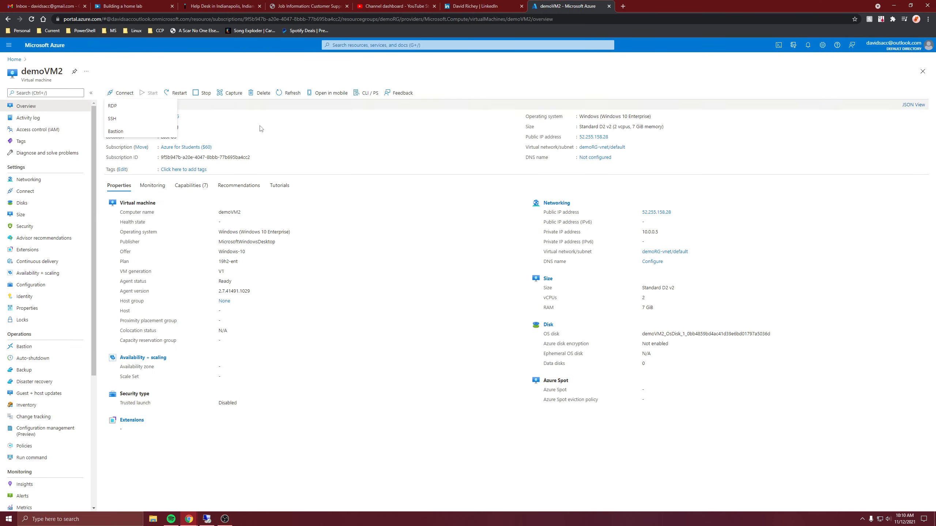
click(157, 108)
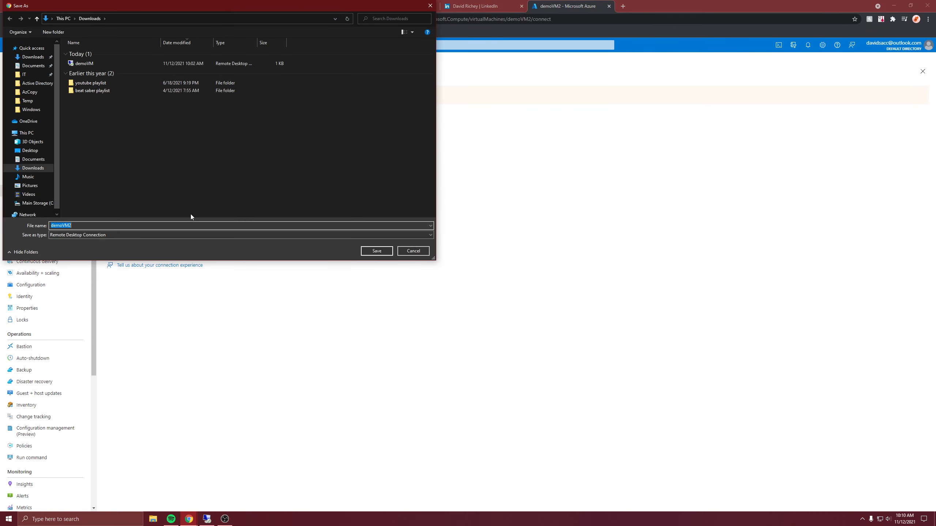
click(376, 250)
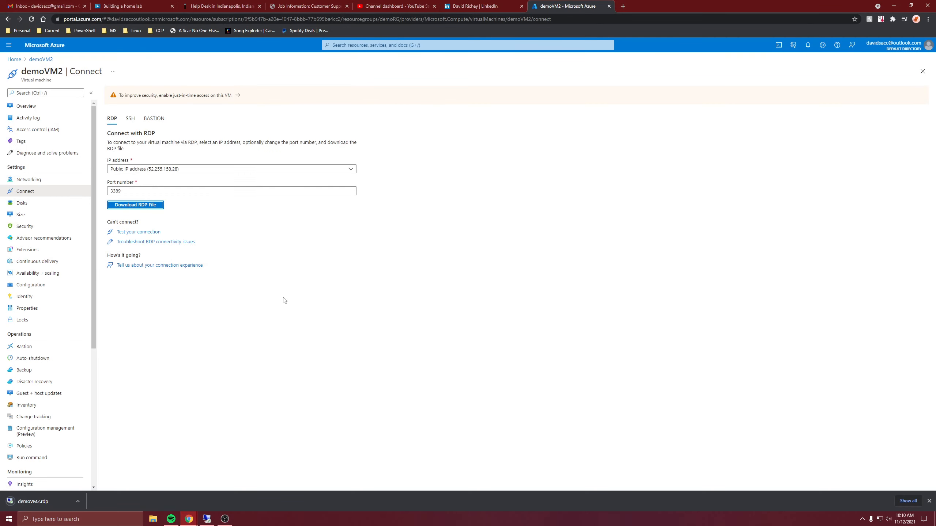
- Connect to demoVM2 with the downloaded RDP file, signing in with a different tutorial domain account's user name and password
click(43, 499)
click(516, 302)
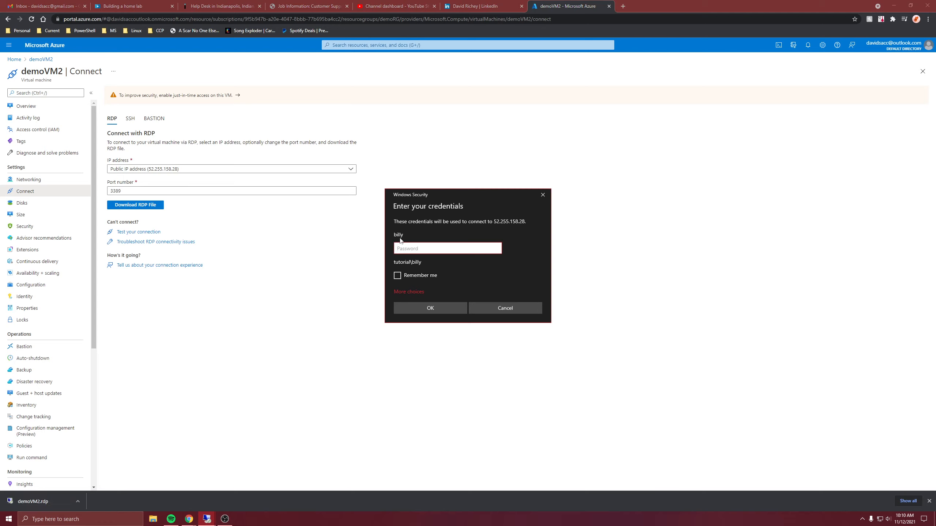
click(417, 292)
click(440, 329)
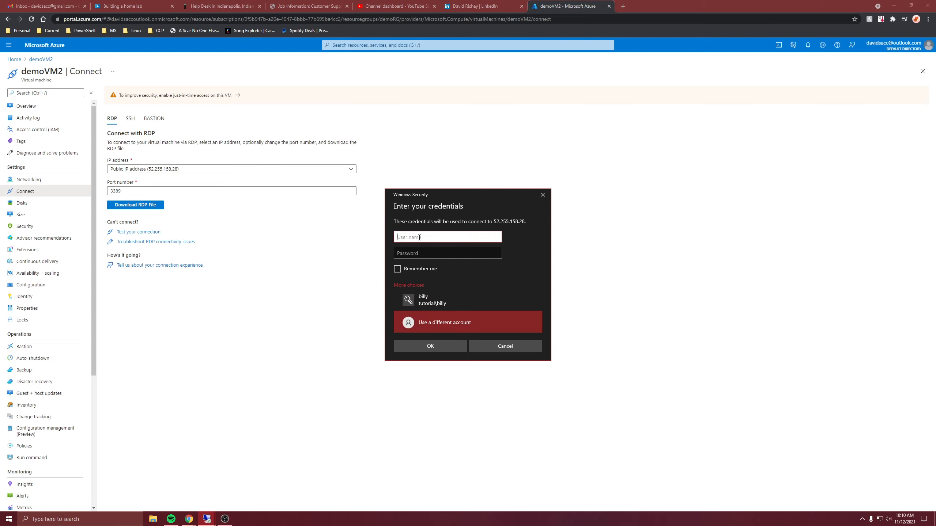
text(tutorial\david)
key(Tab)
text(•••)
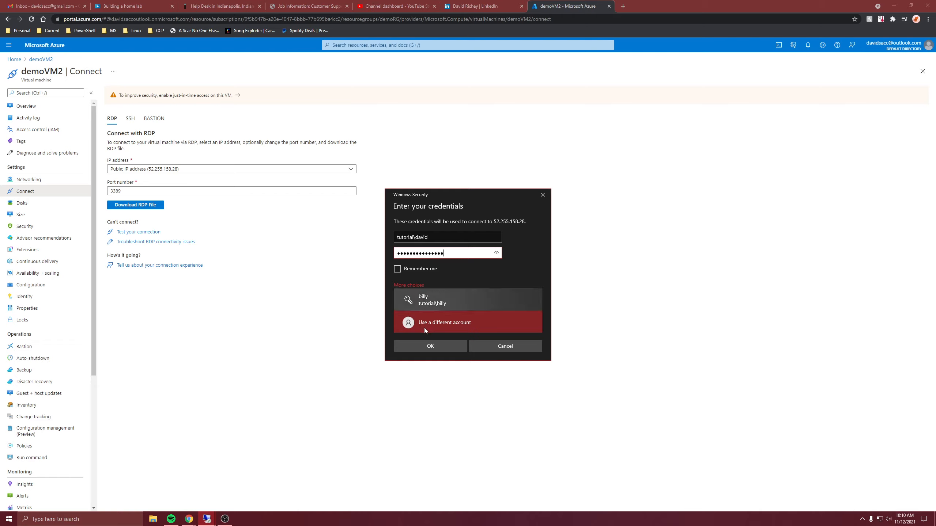
click(428, 350)
click(491, 319)
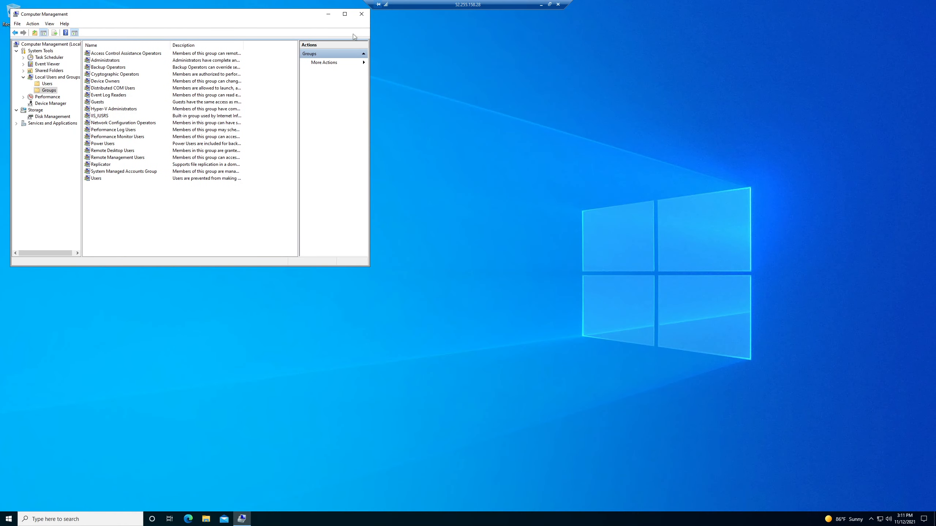
- Reopen Computer Management on demoVM2 and maximize its window
click(361, 14)
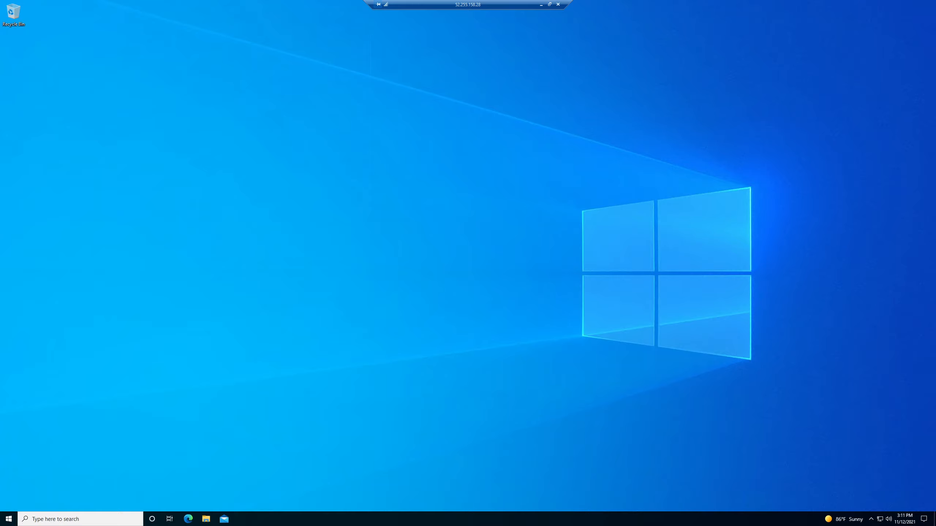
click(80, 520)
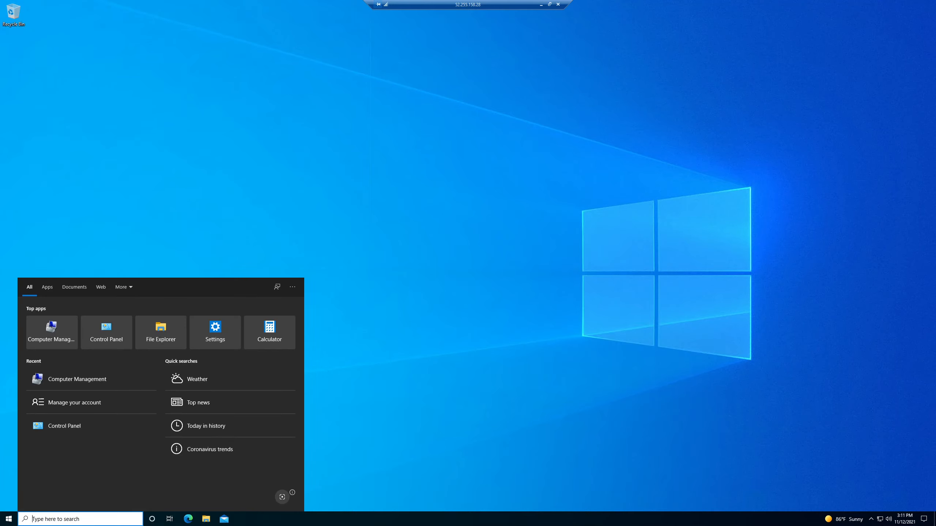
text(com)
key(Return)
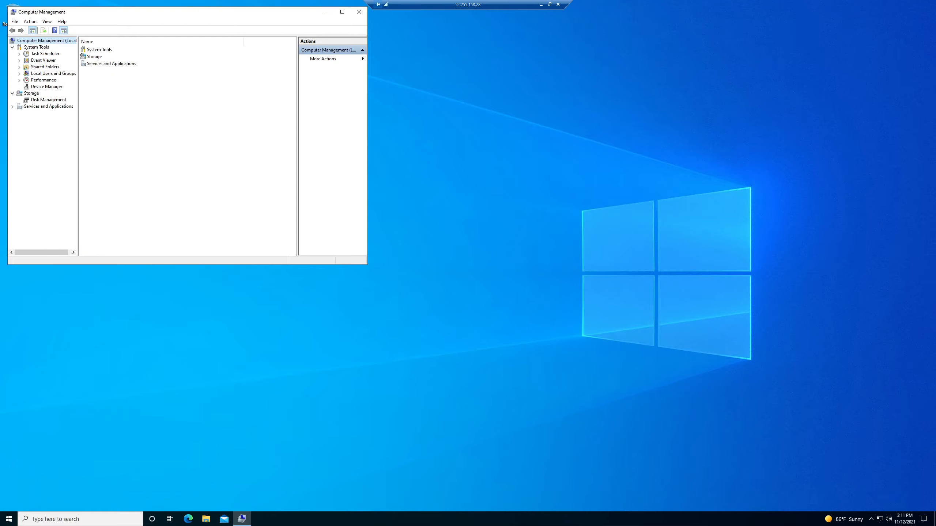
click(342, 11)
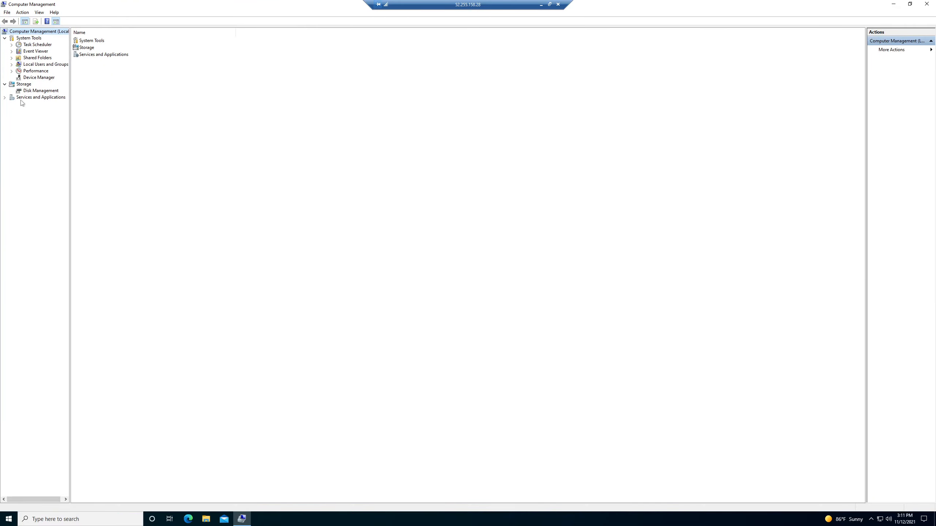
- Review the local users and the local groups, widening the Name column to read the full group names
click(21, 65)
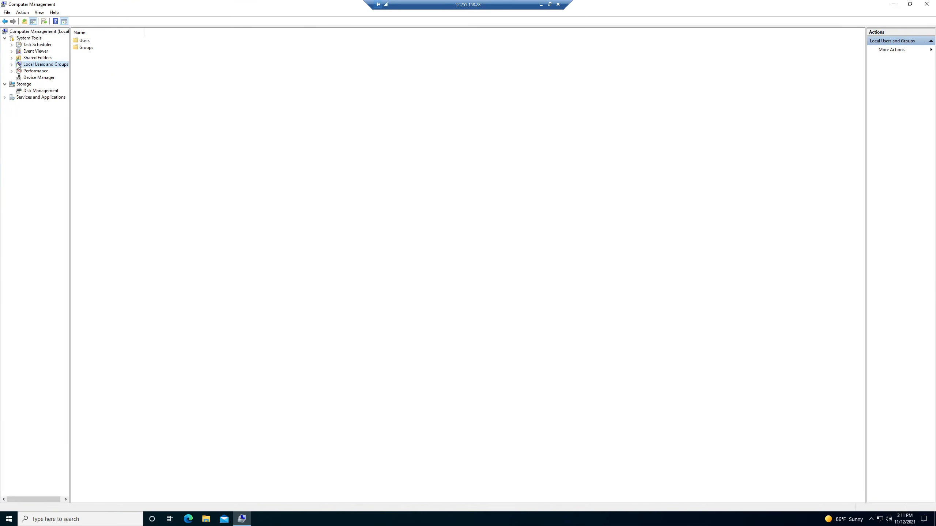
click(12, 64)
click(34, 71)
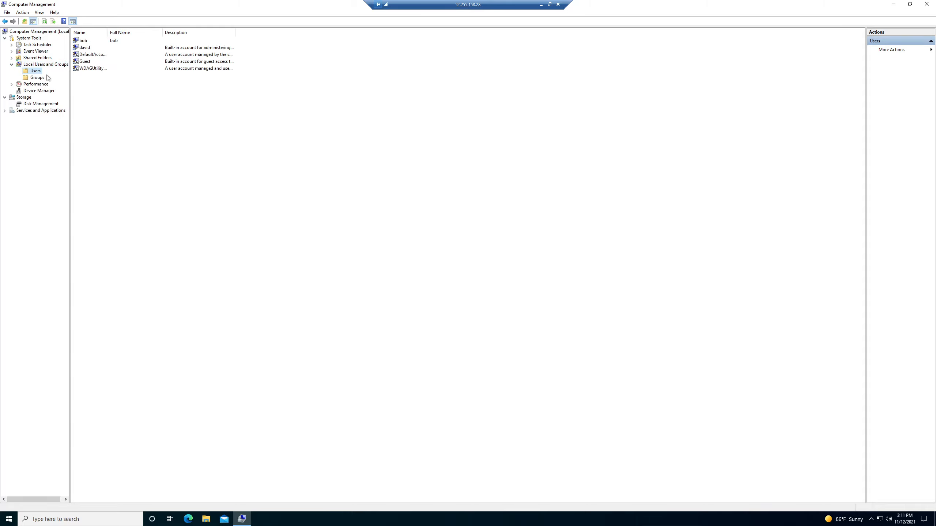
click(88, 42)
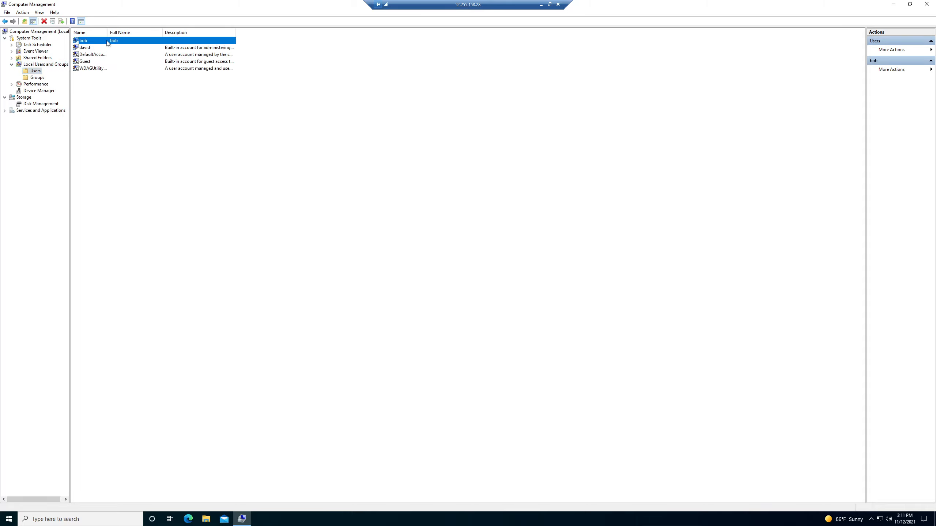
click(41, 78)
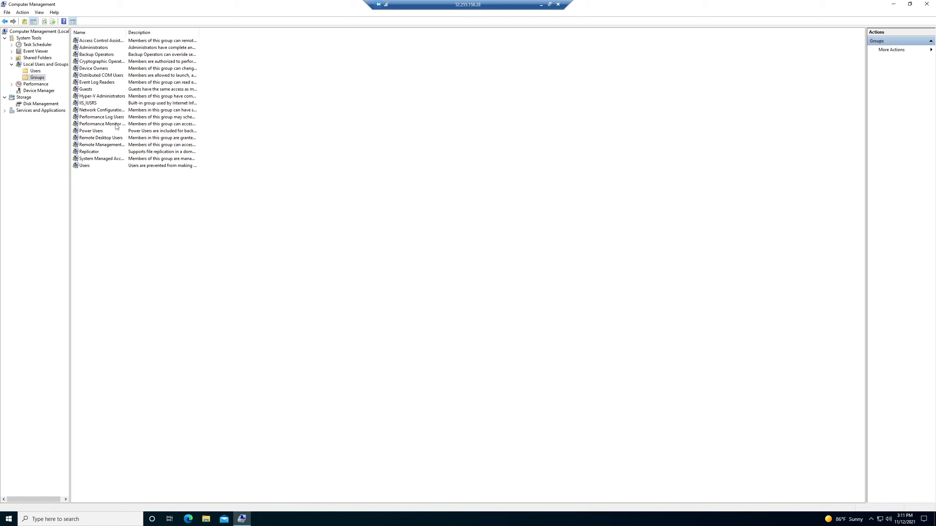
drag(125, 33, 181, 33)
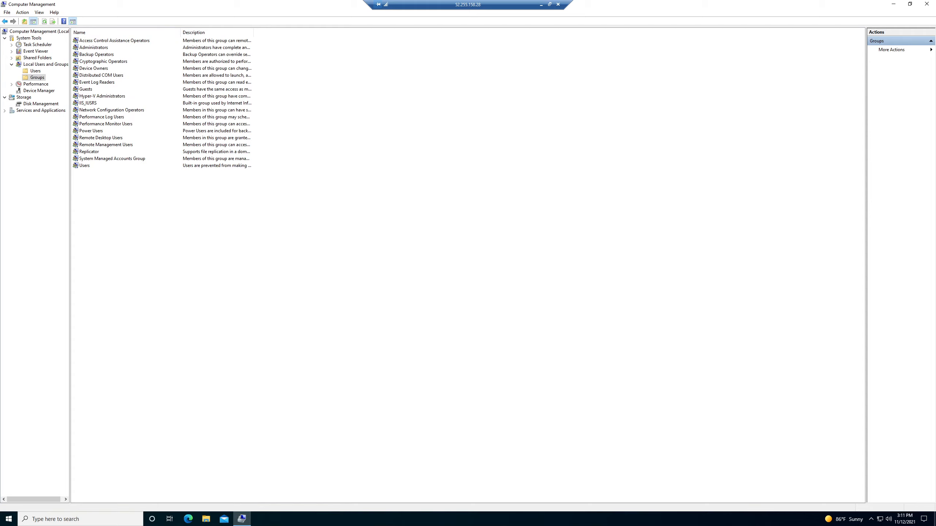
- Start a new local group named Local HR and try to add a user from tutorial.com as a member
right_click(122, 209)
click(157, 213)
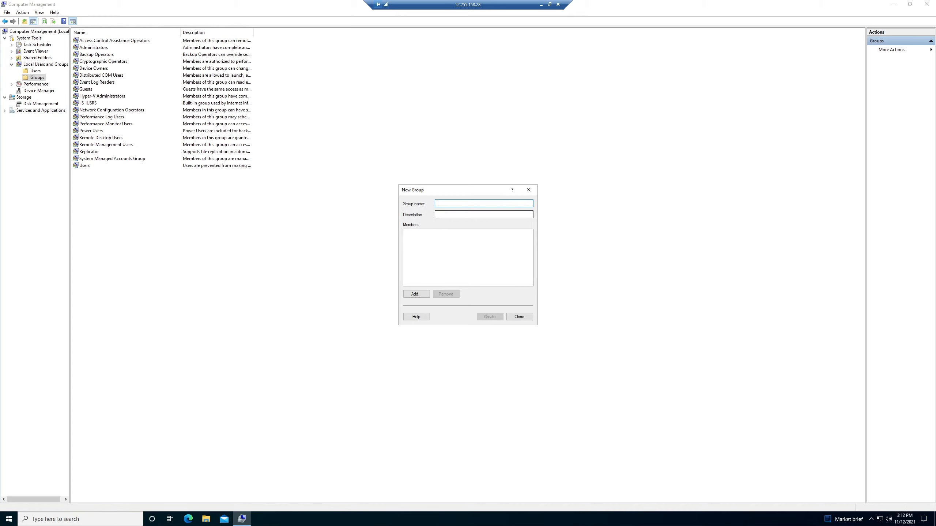
text(Local HR)
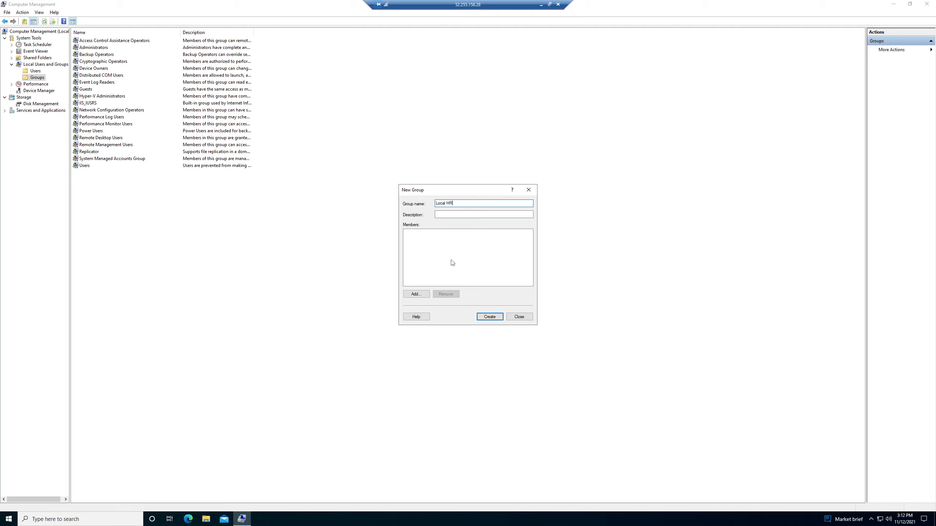
click(423, 240)
click(416, 295)
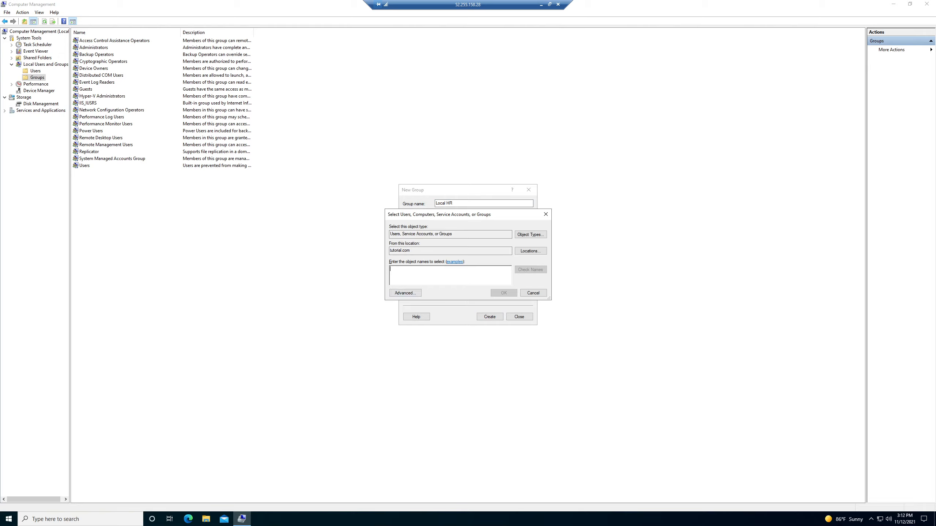
text(Sally)
click(530, 270)
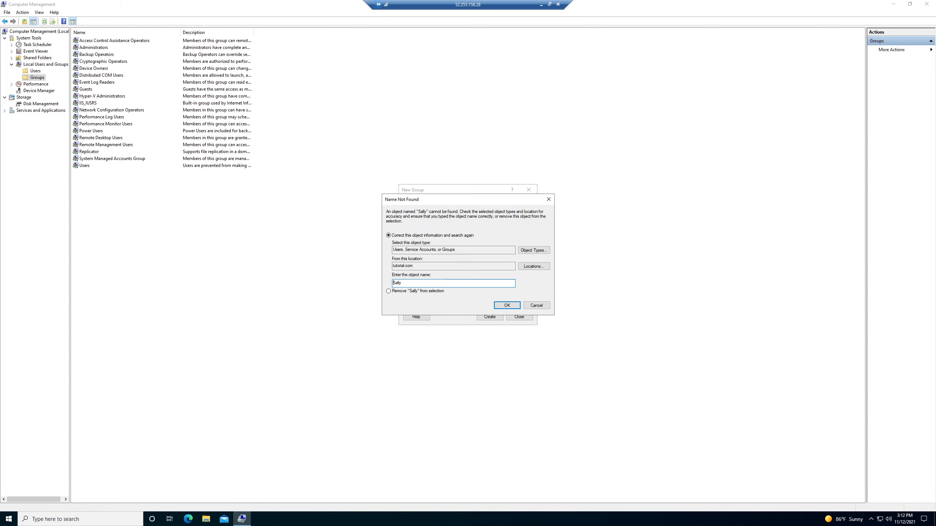
click(547, 306)
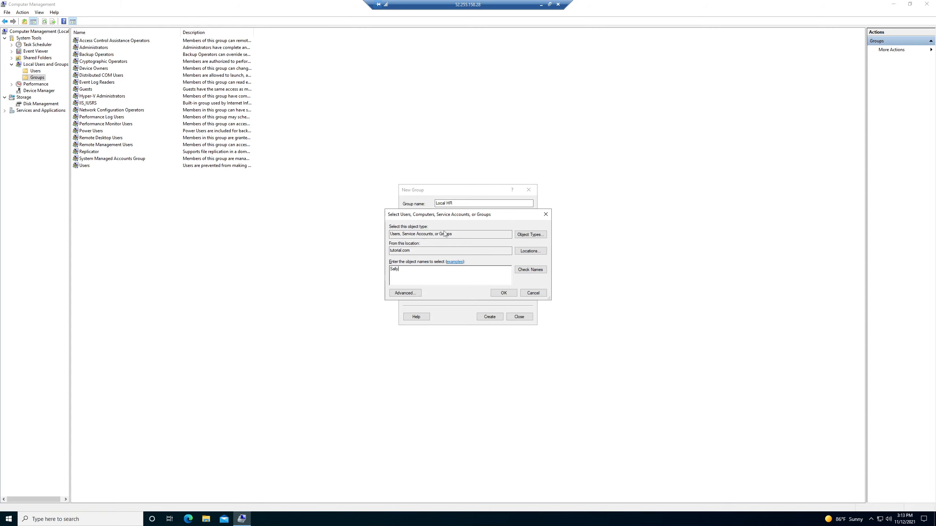
- Try to find the same user for the Local HR group with DEMOVM2 as the search location
click(522, 253)
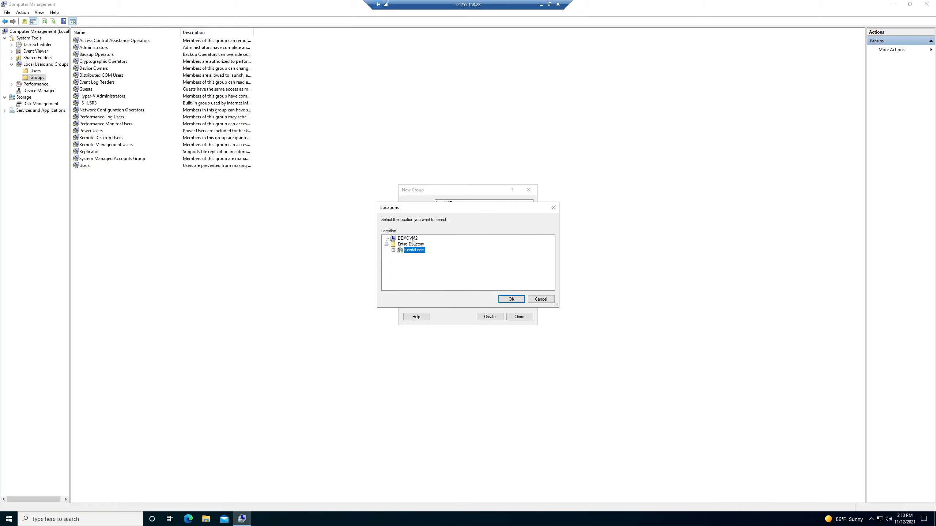
click(412, 239)
click(511, 300)
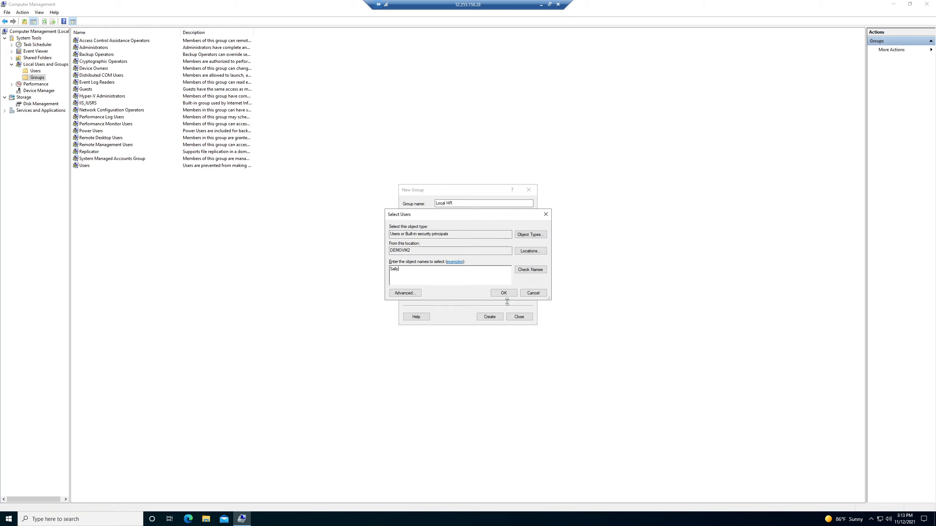
click(526, 271)
key(alt+r)
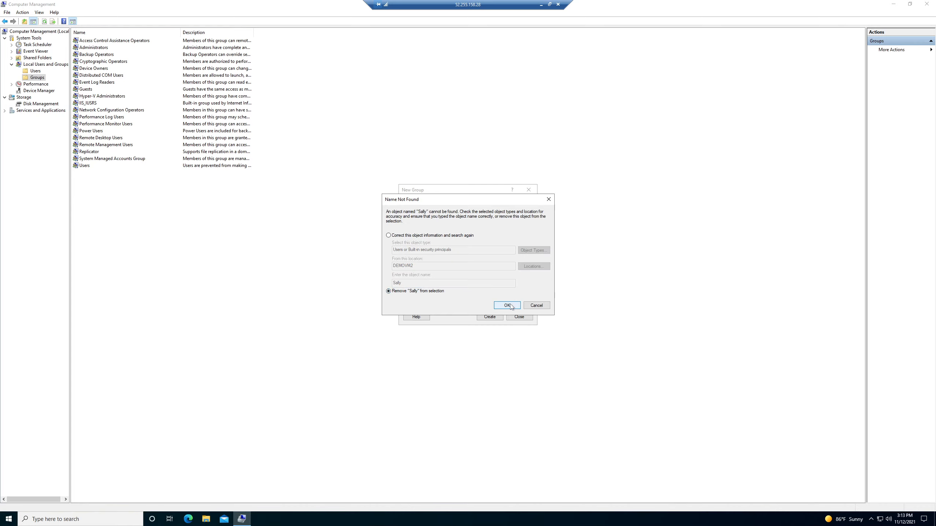
click(407, 236)
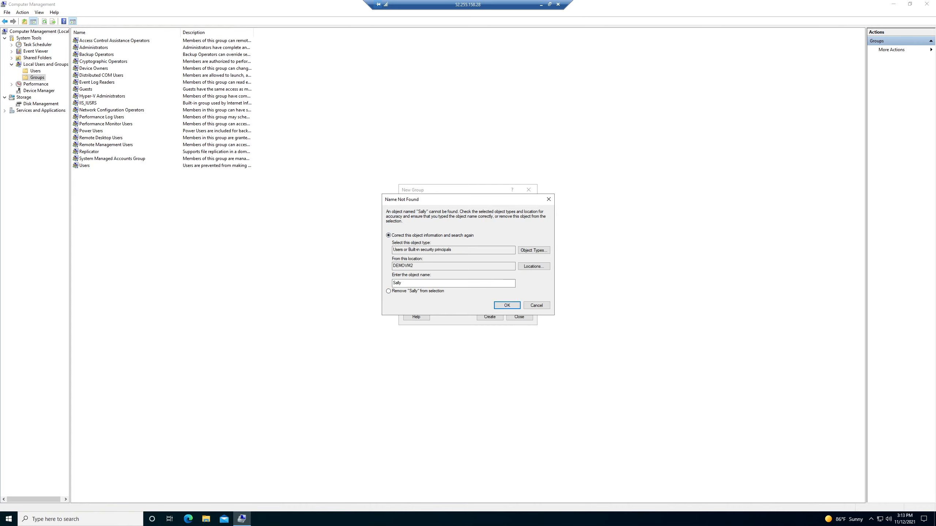
click(507, 306)
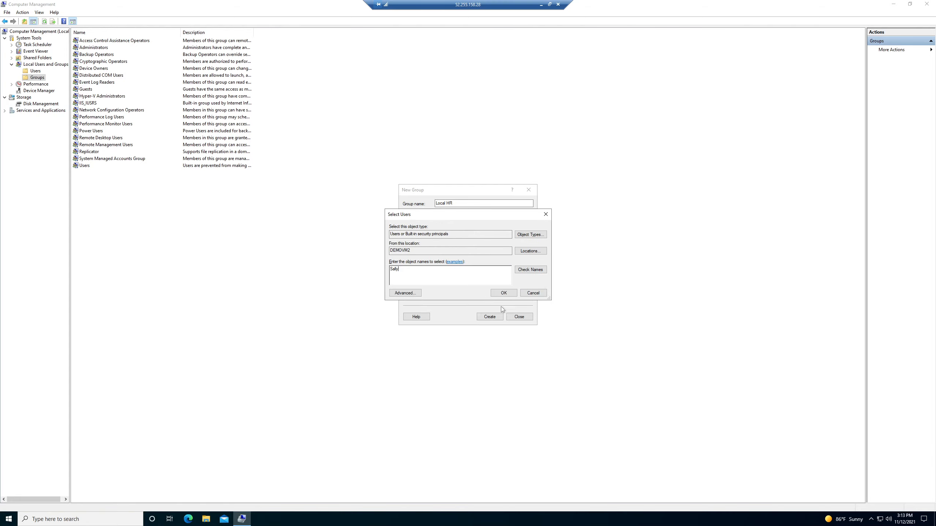
click(501, 293)
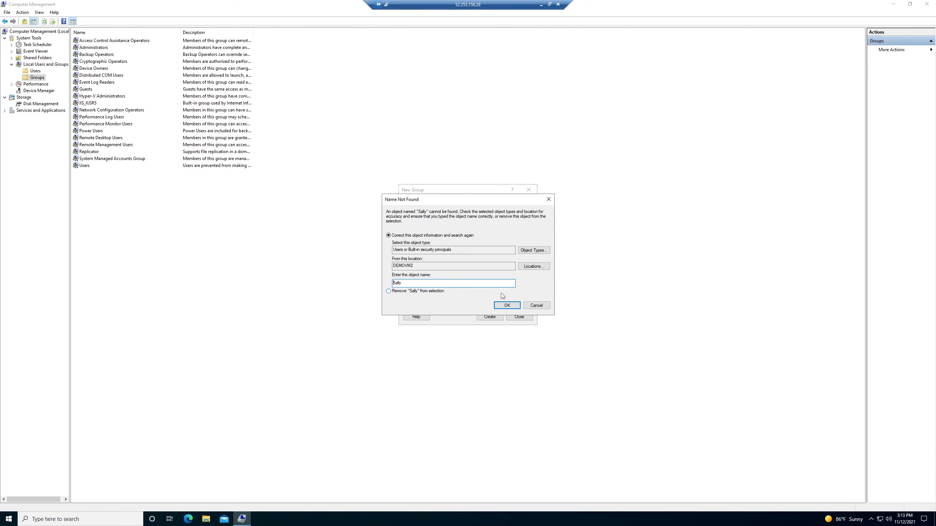
- Try to find the user in Entire Directory, and abandon the member selection and the new group
click(529, 267)
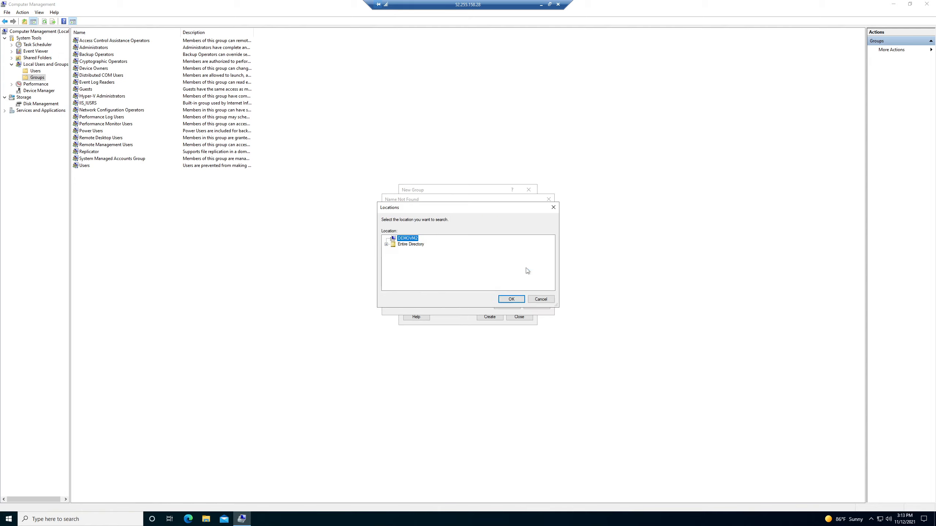
click(395, 246)
click(510, 299)
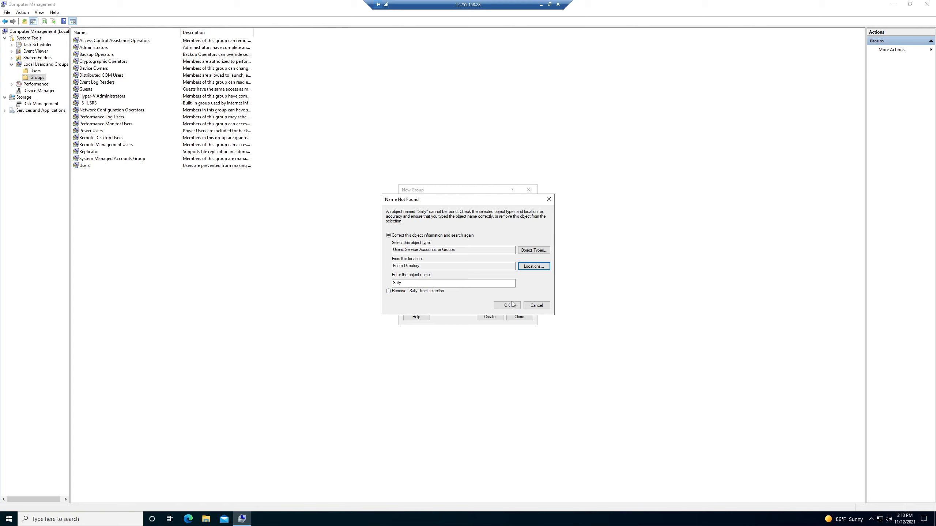
click(513, 307)
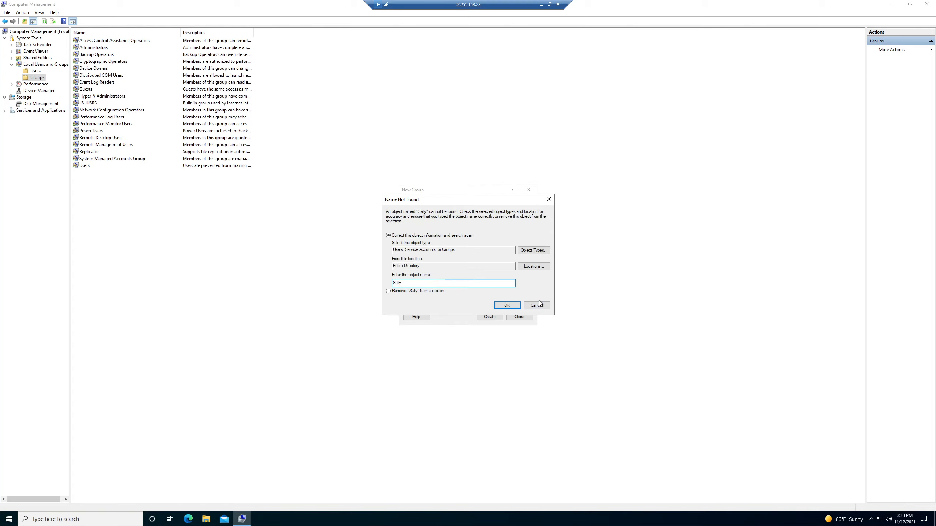
key(Escape)
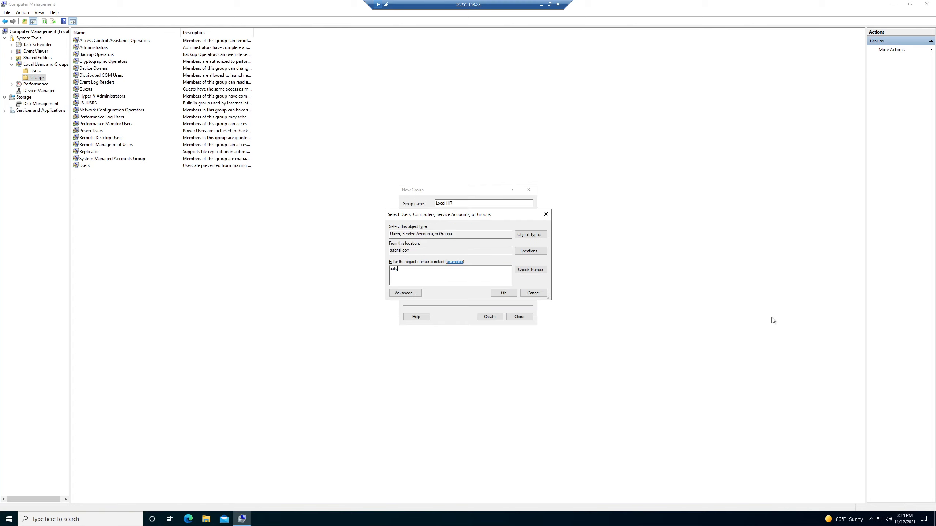
click(530, 292)
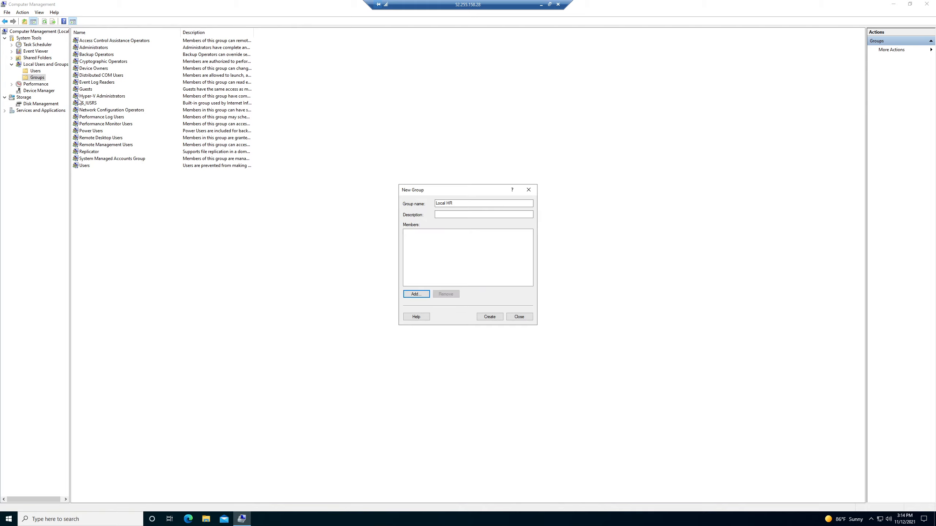
click(522, 317)
- Create a local user account for the missing group member, entering its user name, password and password confirmation
click(39, 71)
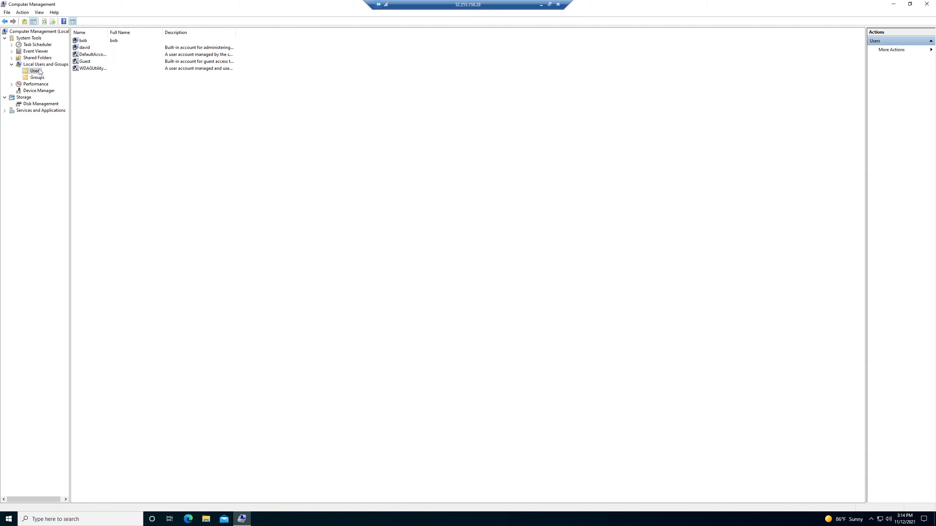
click(93, 42)
right_click(112, 108)
click(146, 111)
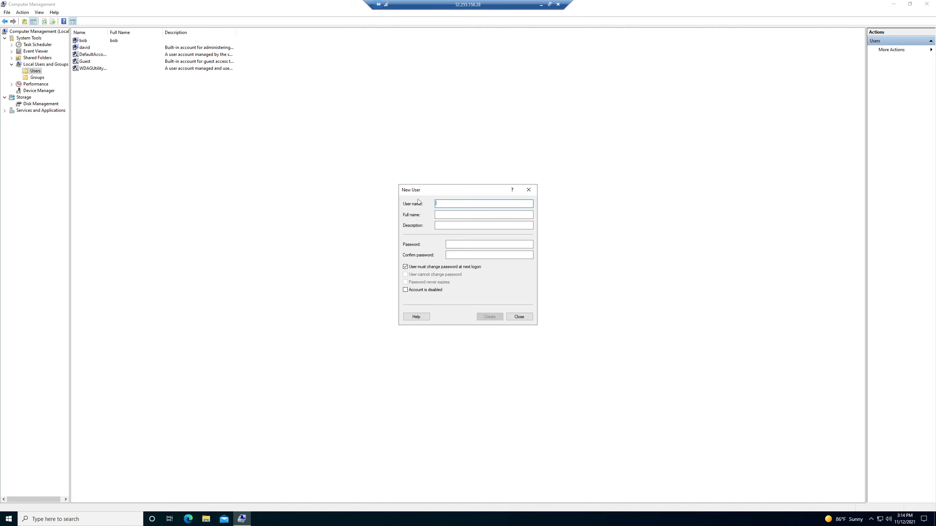
text(sally)
click(490, 316)
click(522, 283)
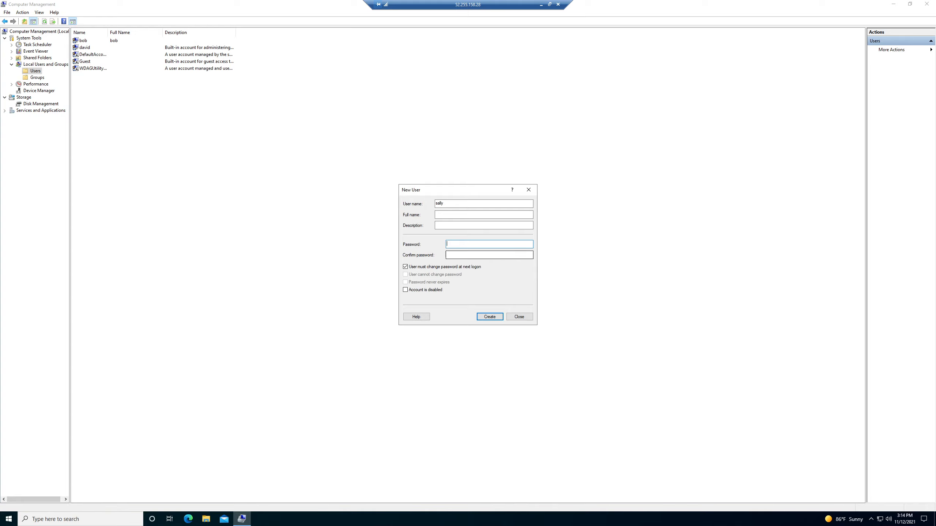
text(Pa)
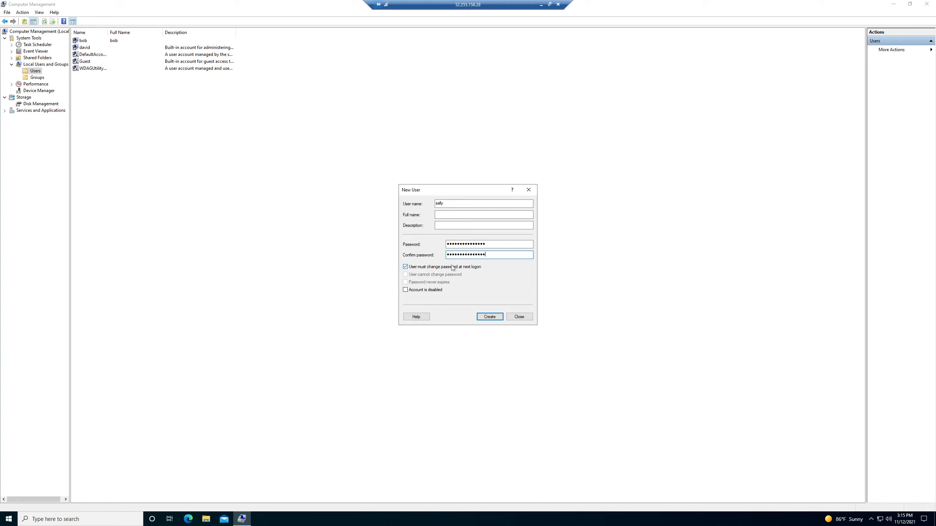
click(480, 318)
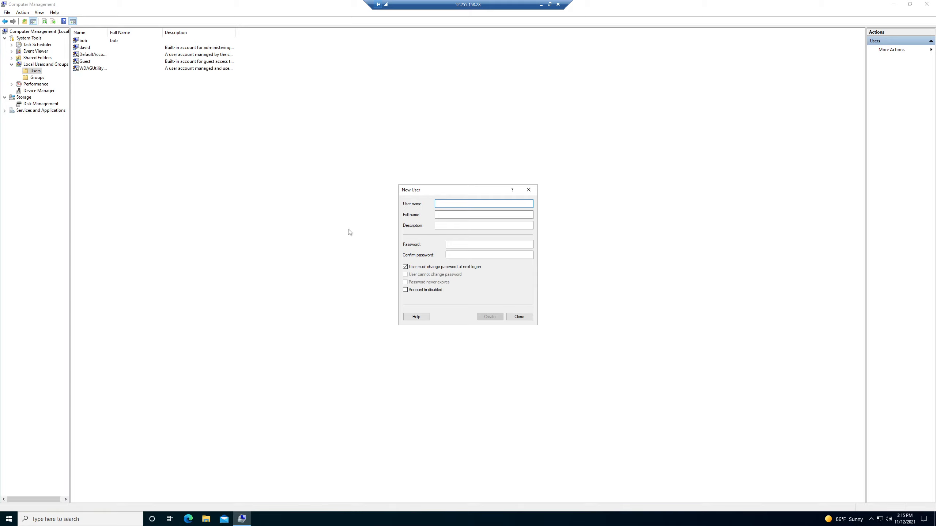
click(519, 316)
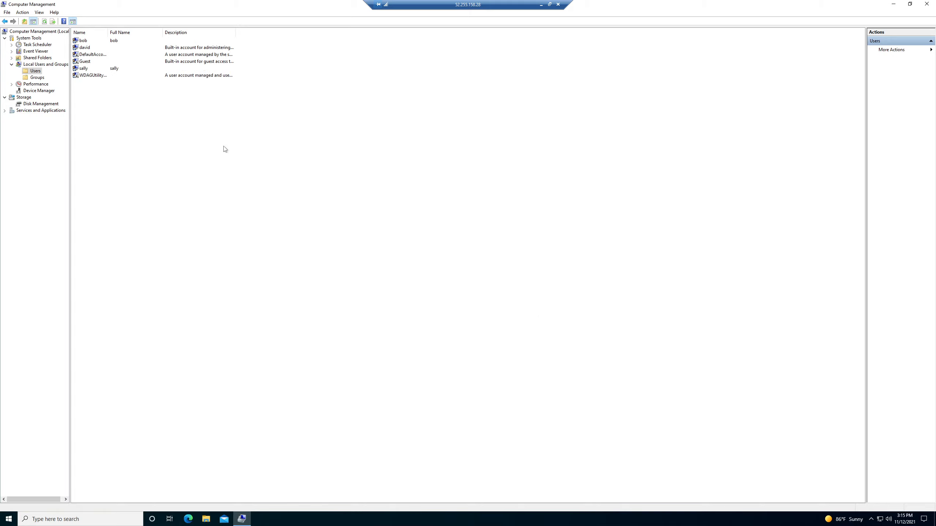
- Start a new local group named Local HR
click(35, 77)
right_click(130, 215)
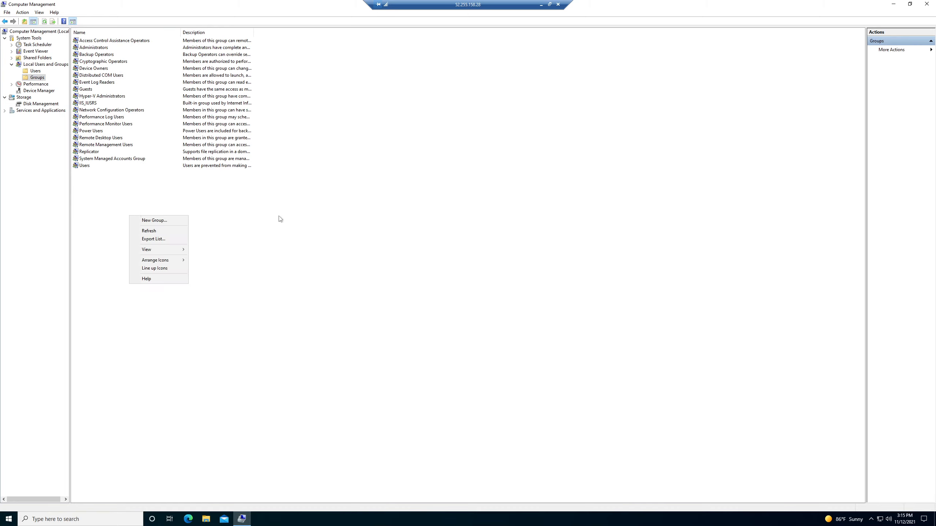
click(177, 223)
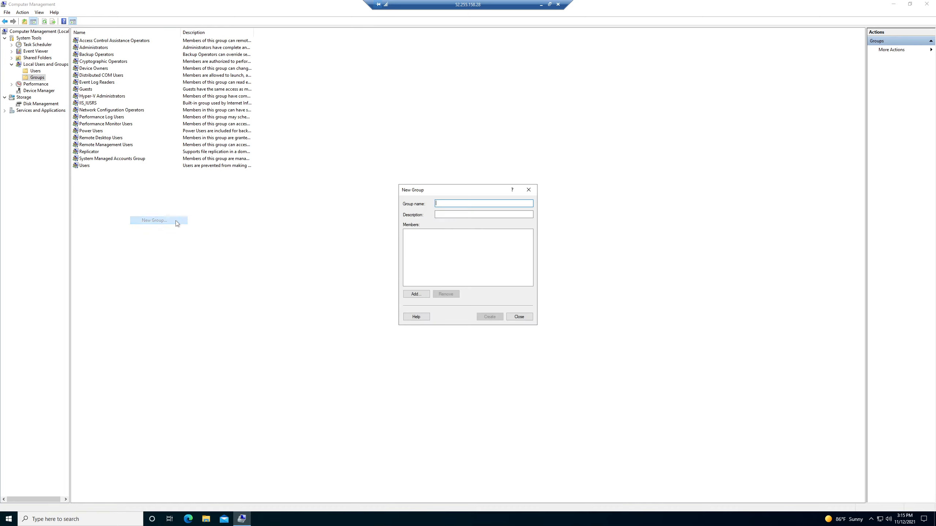
text(Local HR)
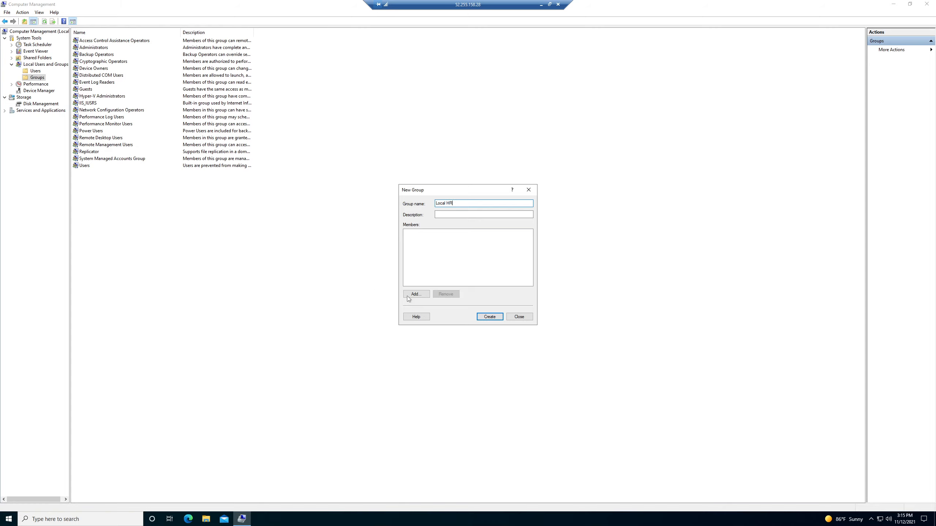
- Add the first listed local user as a Local HR member, setting DEMOVM2 as the search location
click(407, 296)
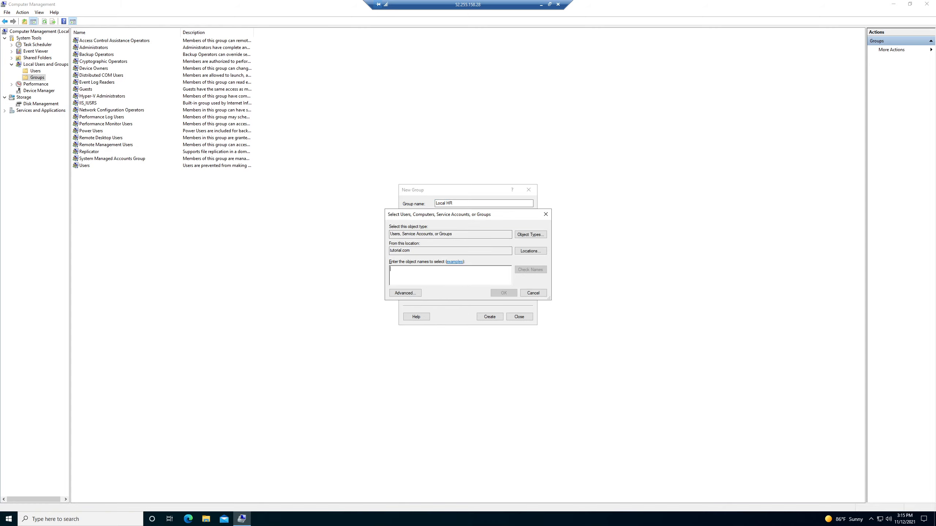
text(bob)
click(523, 271)
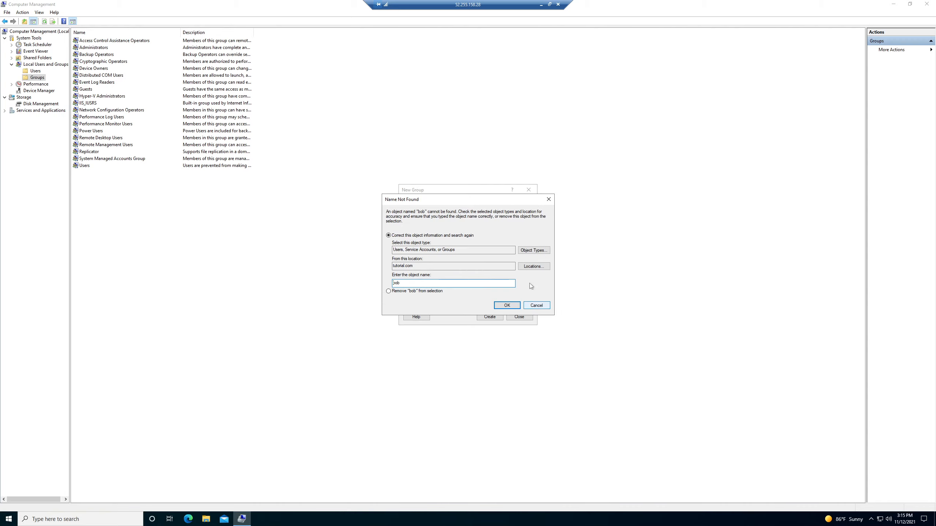
click(533, 267)
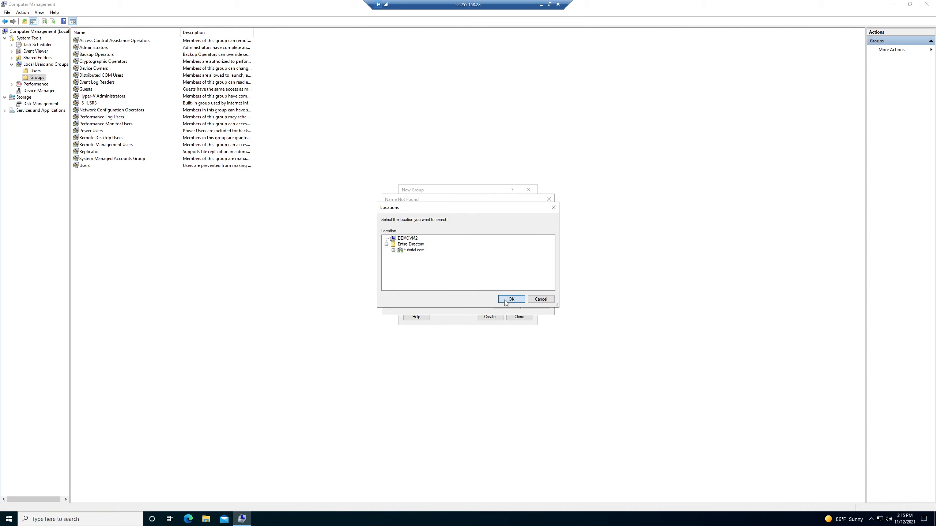
click(511, 299)
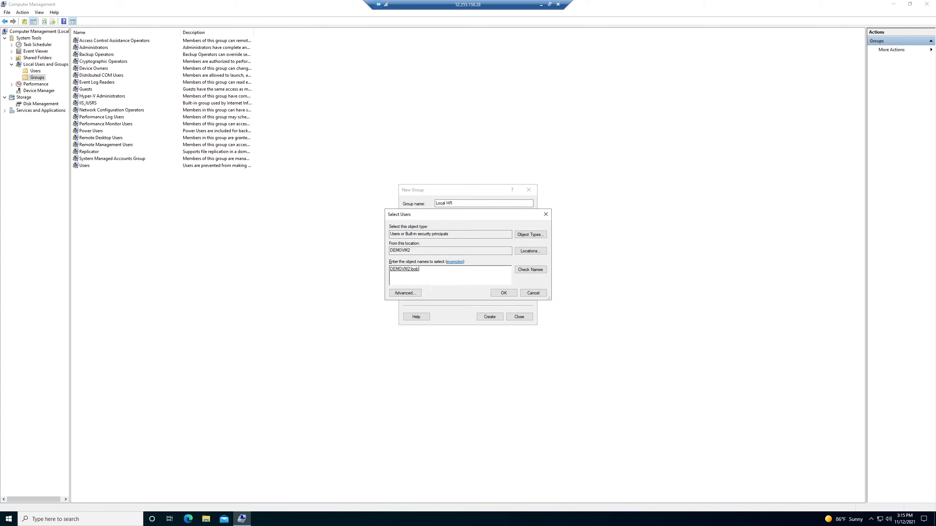
click(501, 293)
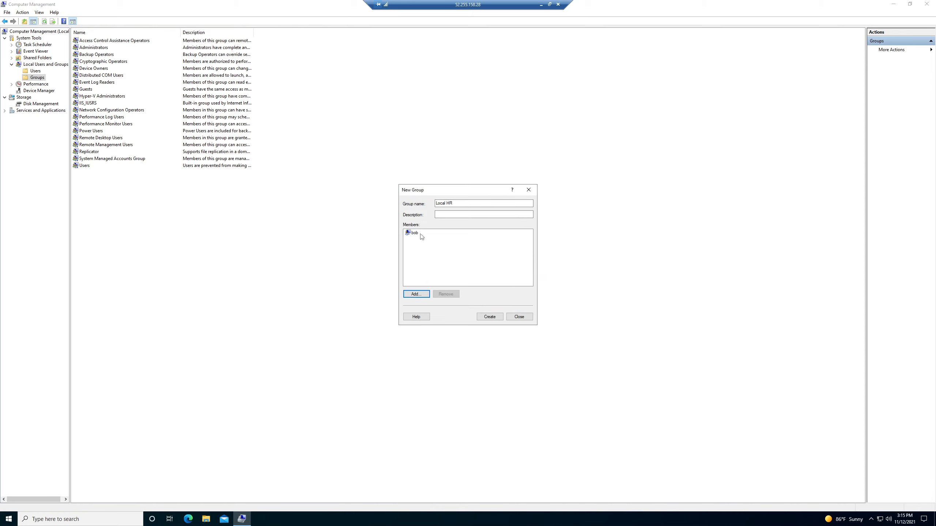
- Add the second ordinary local user as another Local HR member, checking the name with DEMOVM2 as the search location
click(416, 294)
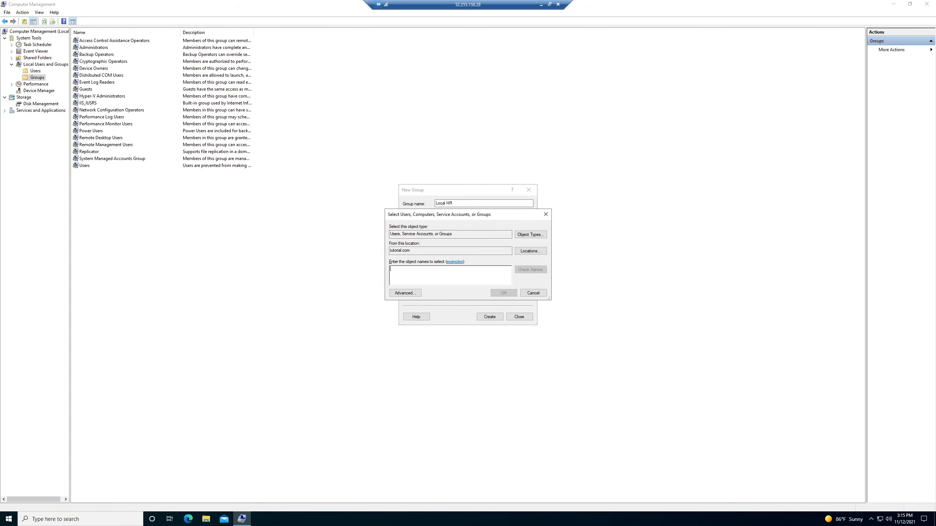
text(sally)
click(530, 250)
click(409, 239)
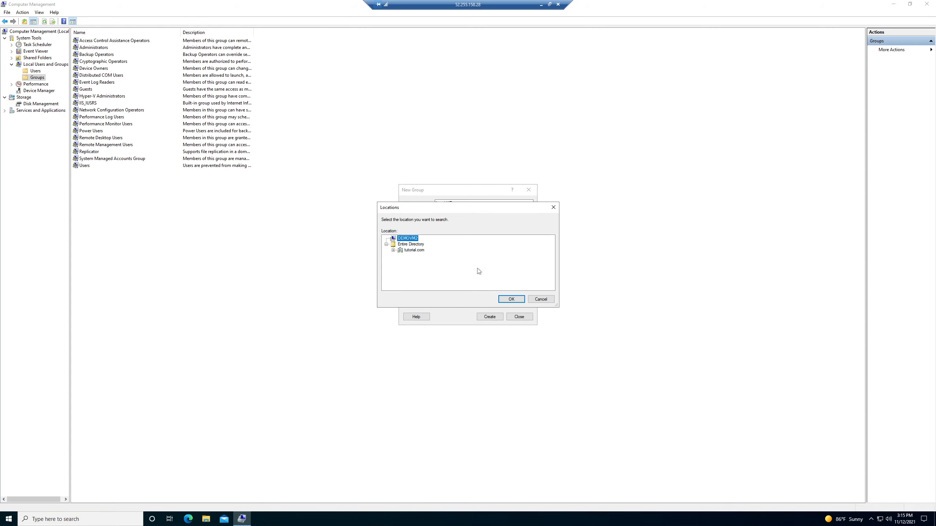
click(510, 299)
click(529, 271)
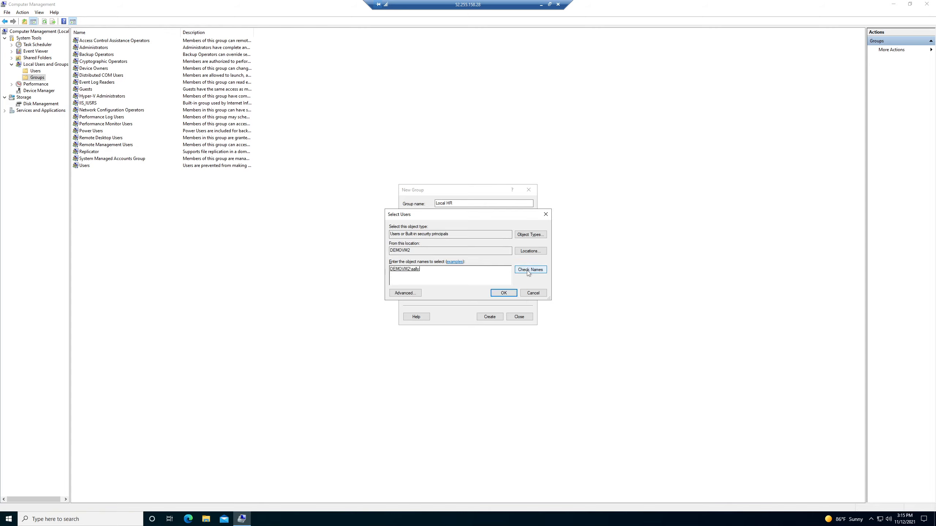
click(504, 293)
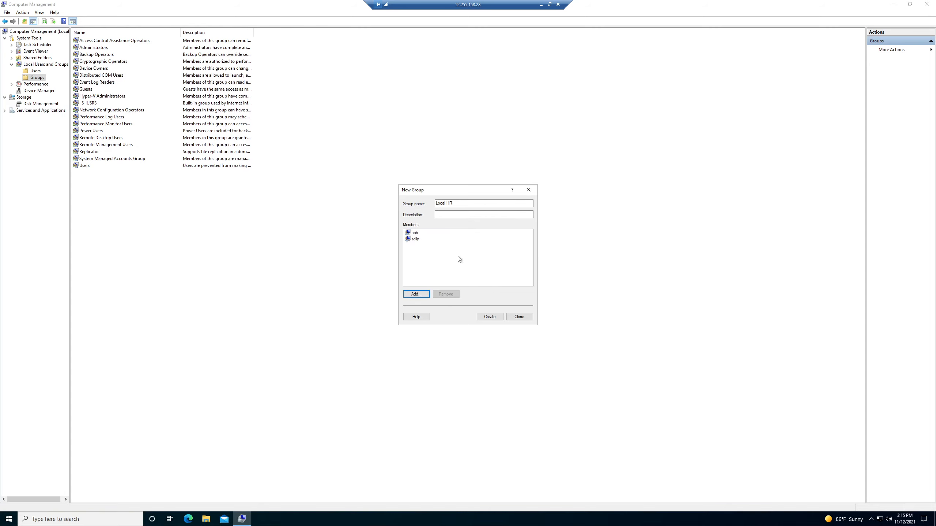
- Create the Local HR group and review its member list in the group's properties
click(493, 317)
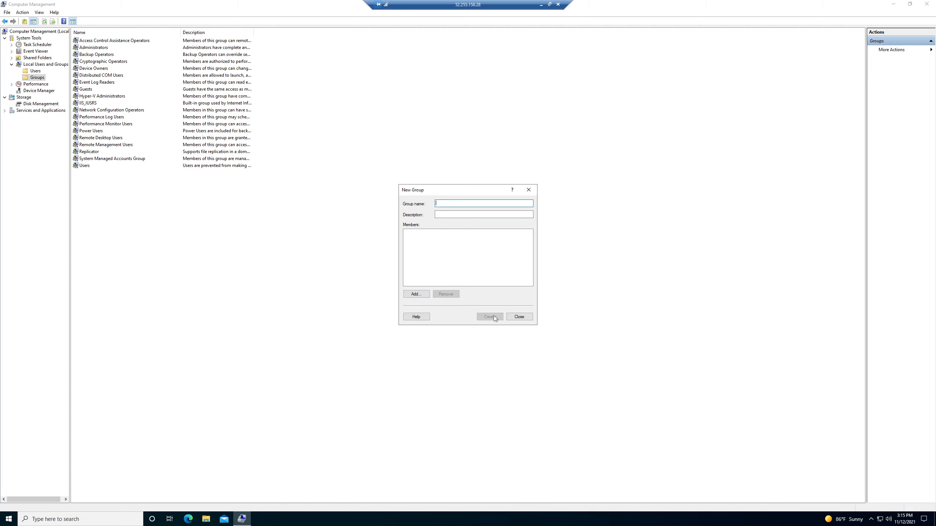
click(518, 316)
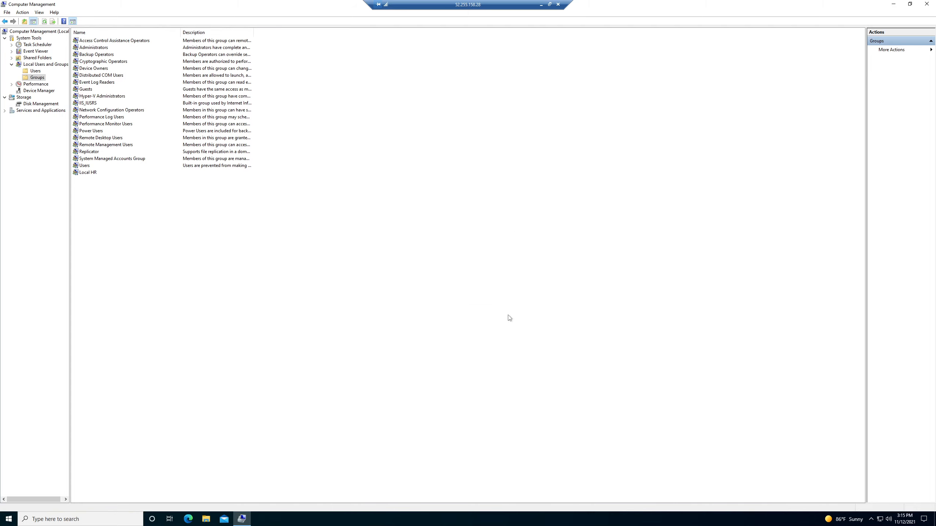
double_click(91, 173)
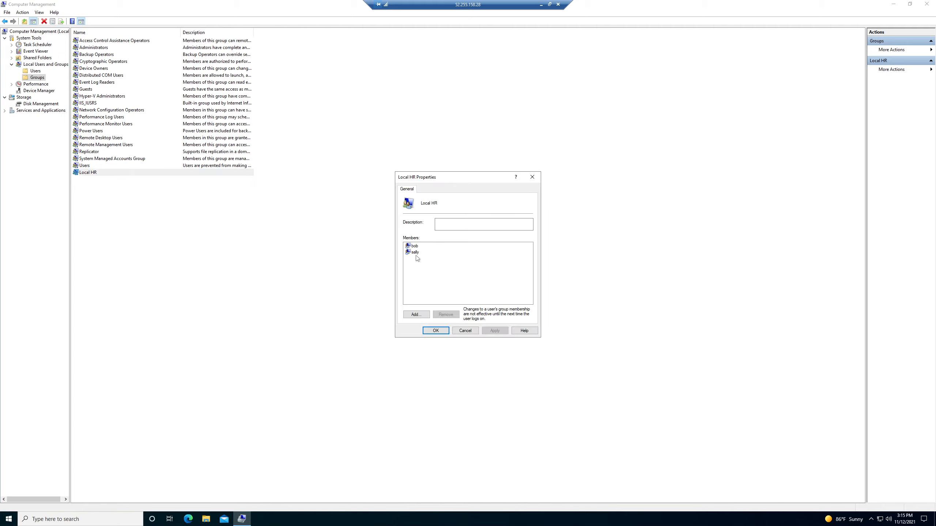
click(465, 331)
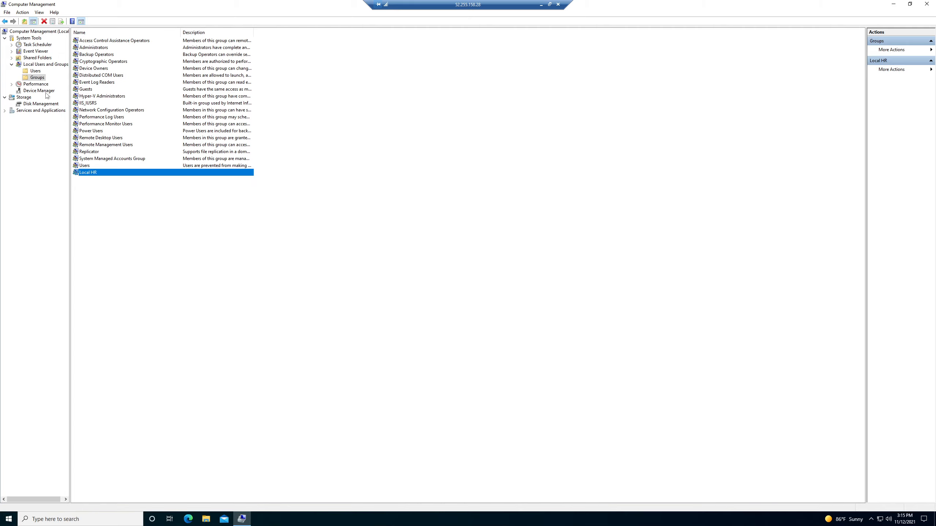
- View the group memberships of the first listed local user in that account's properties
click(36, 70)
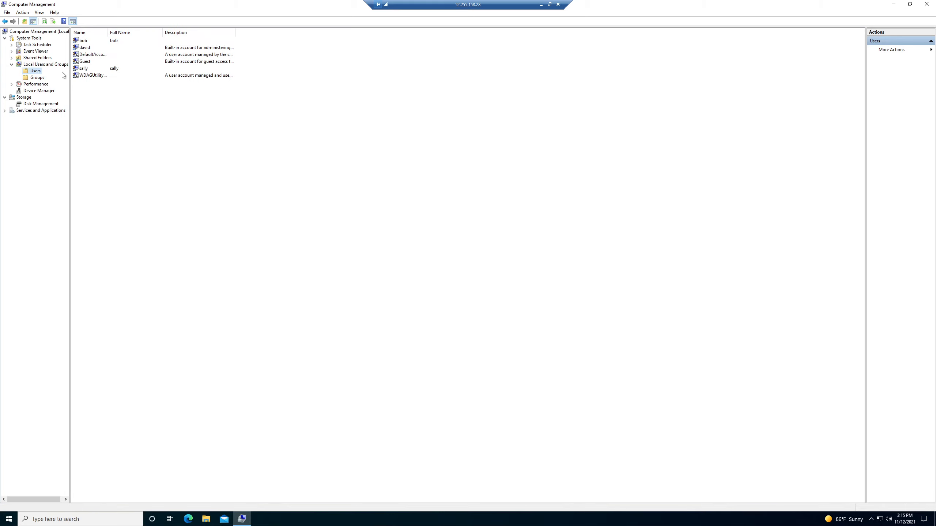
click(89, 41)
right_click(88, 42)
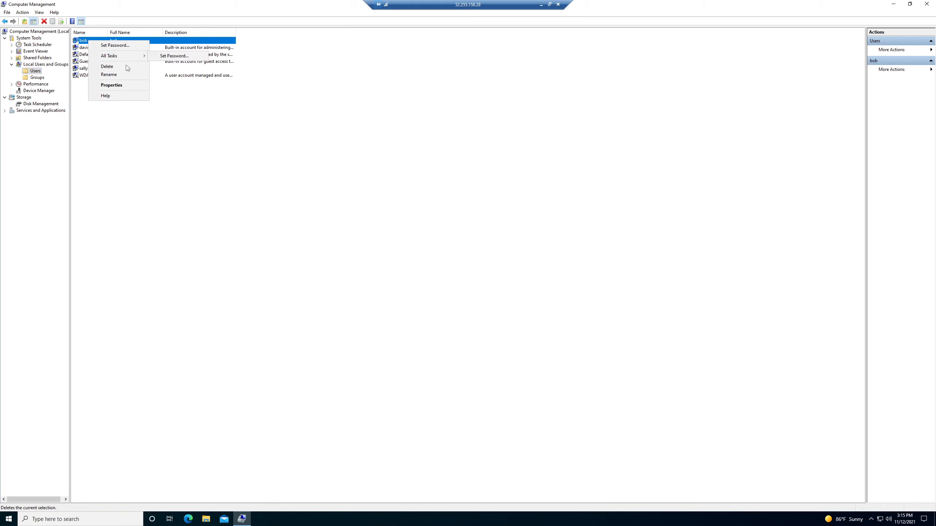
click(112, 85)
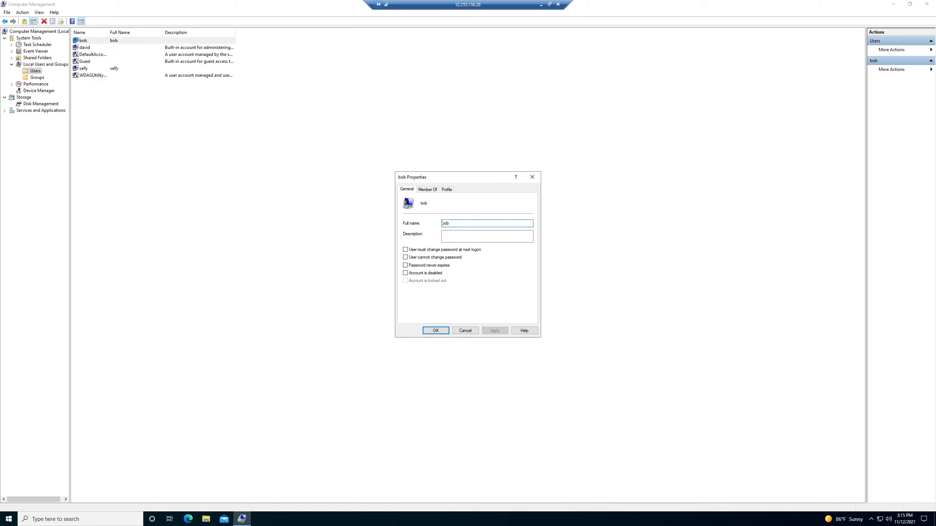
click(428, 190)
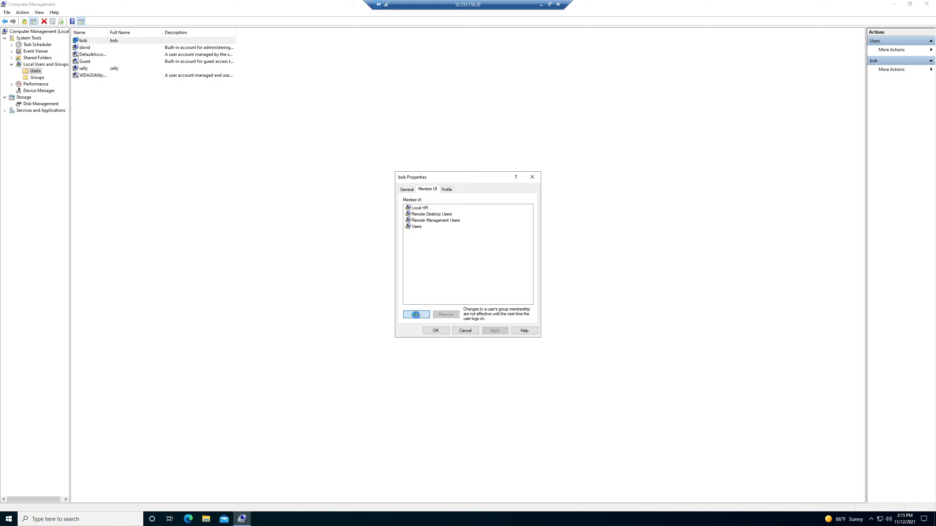
- Try to add the Local HR group to this user's memberships, and leave the user's properties without saving
click(416, 314)
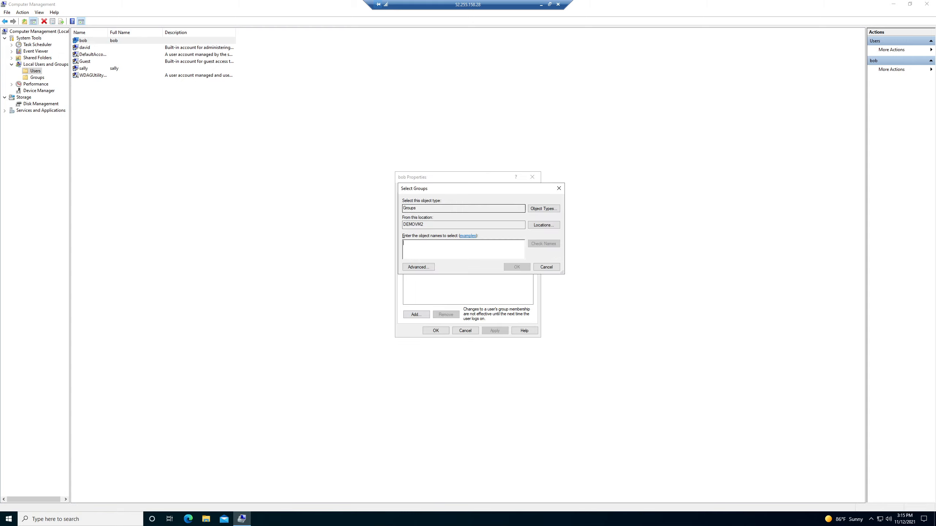
text(Loc)
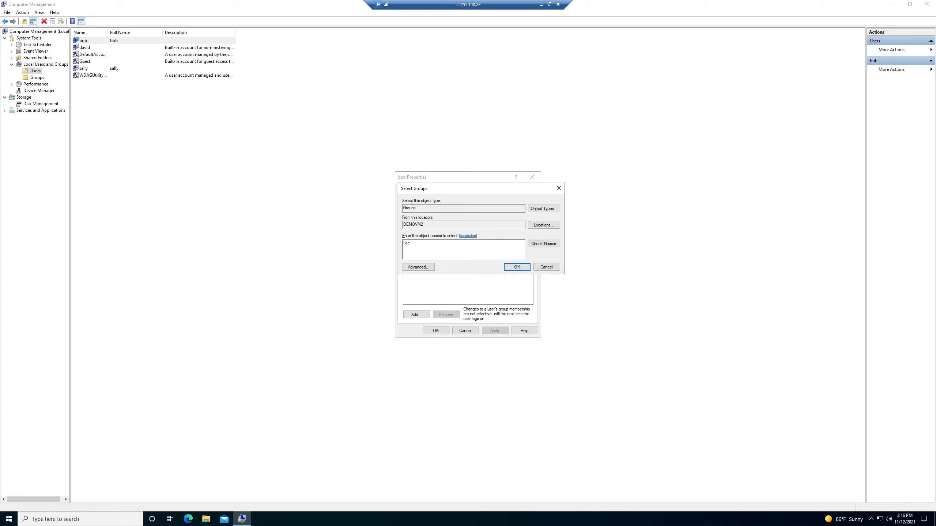
text(al HR)
click(543, 246)
click(517, 268)
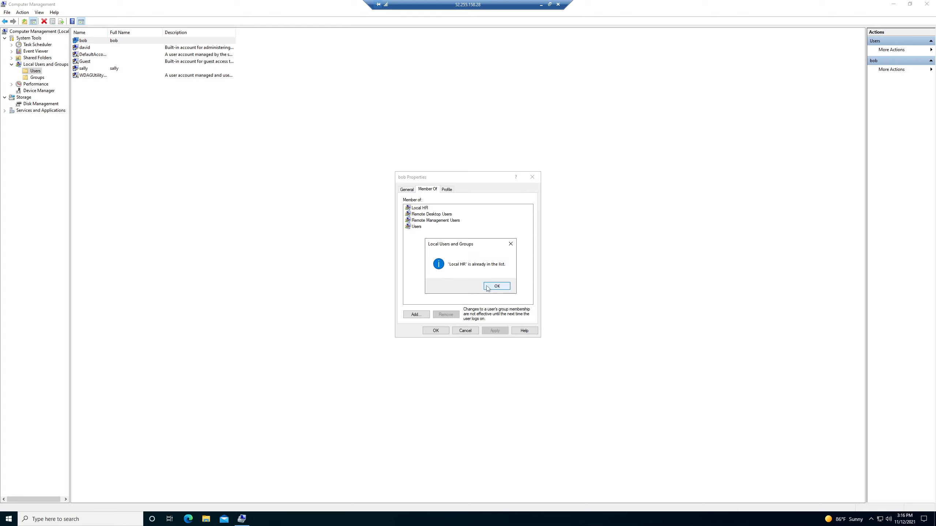
click(494, 285)
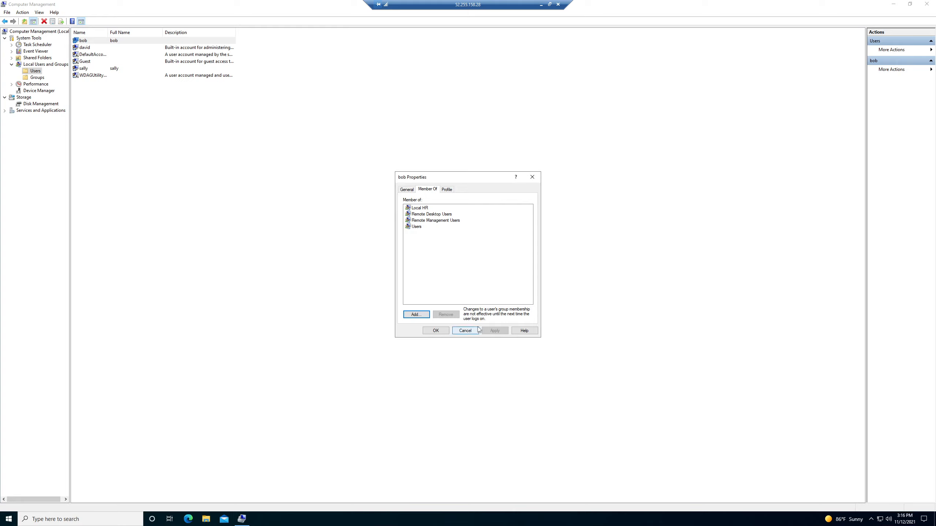
click(474, 330)
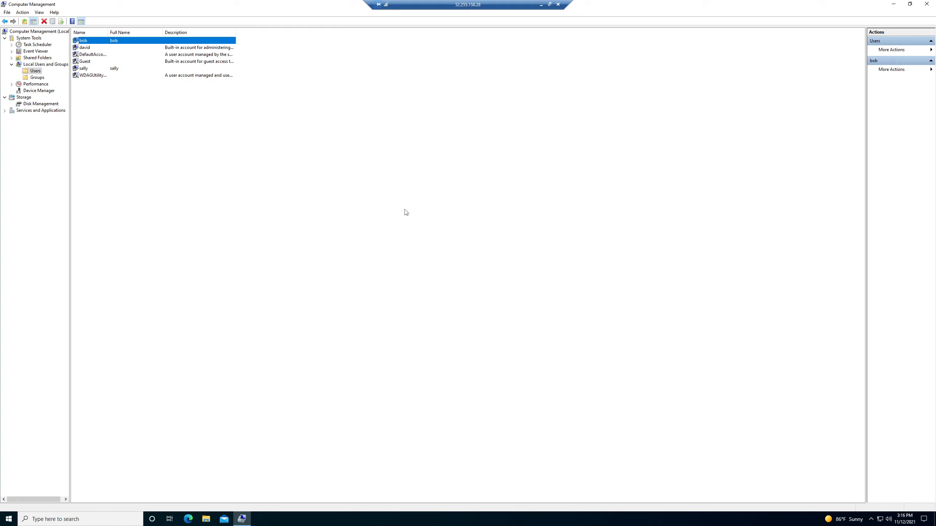